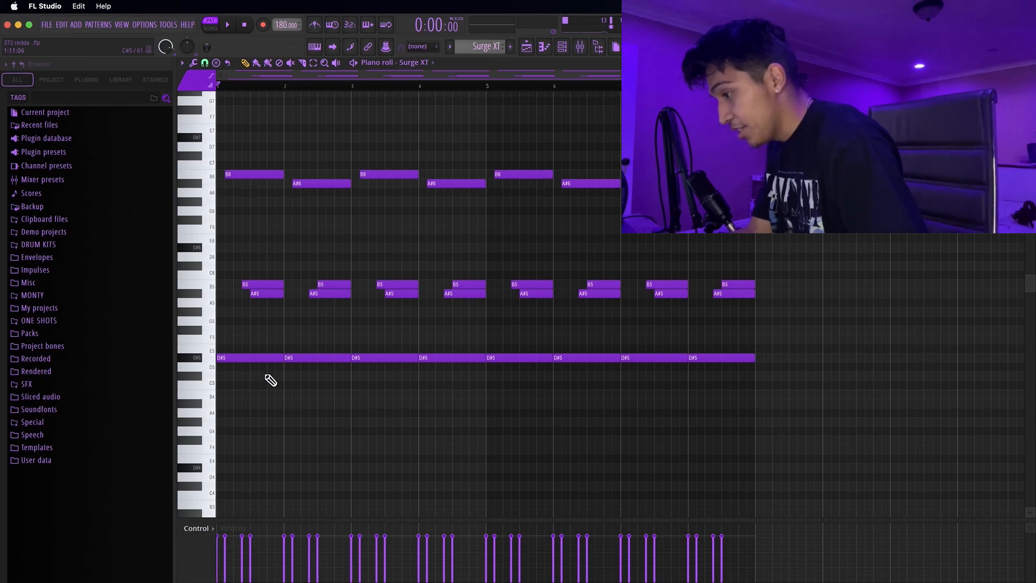
- Add short F#5 and A#5 notes above the first D#5 to form a chord, and select all three notes
left_click_drag(254, 392, 273, 115)
left_click_drag(258, 368, 271, 138)
left_click(261, 200, "super")
left_click_drag(256, 376, 241, 133)
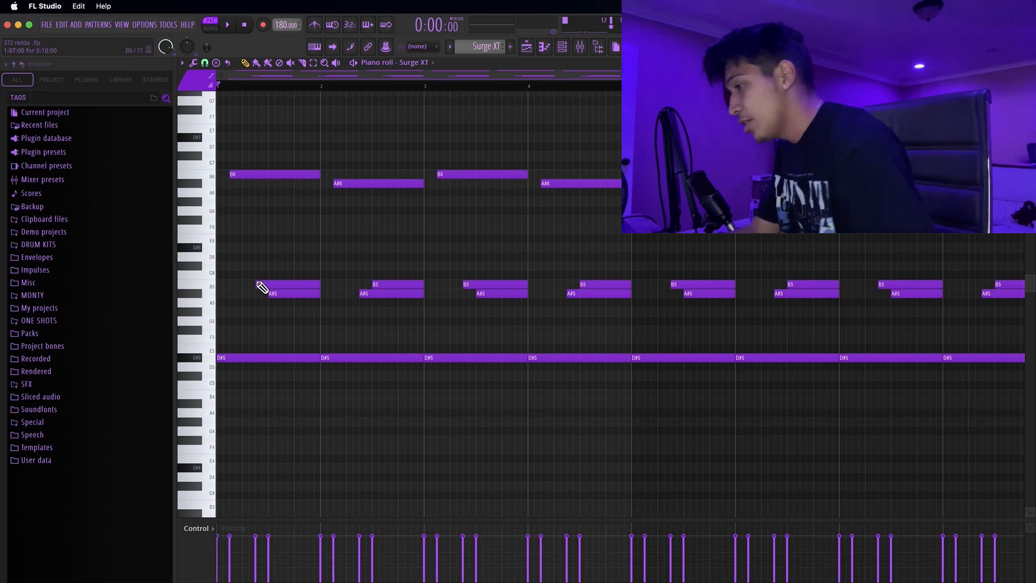
left_click(222, 294)
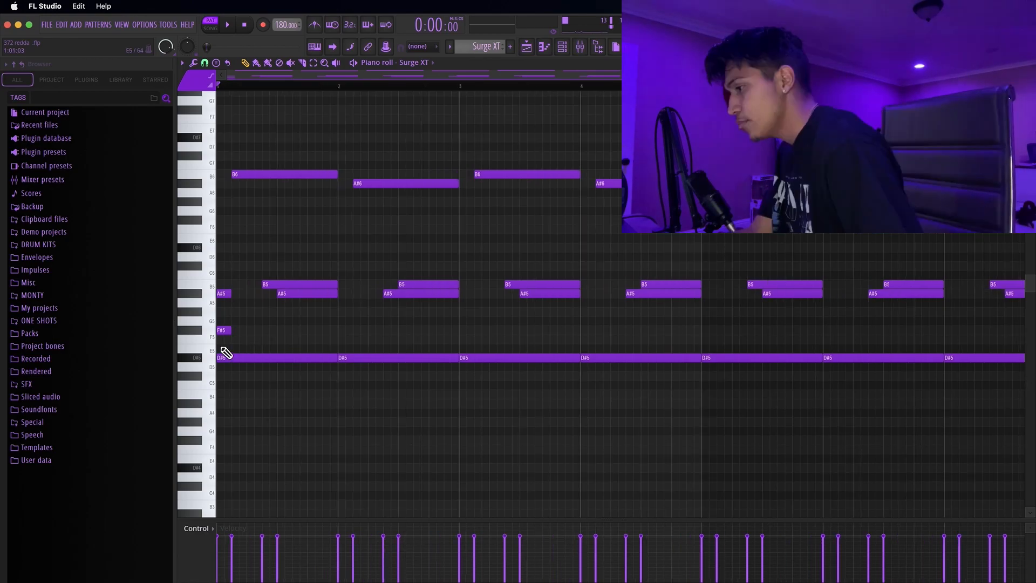
left_click_drag(227, 380, 218, 286)
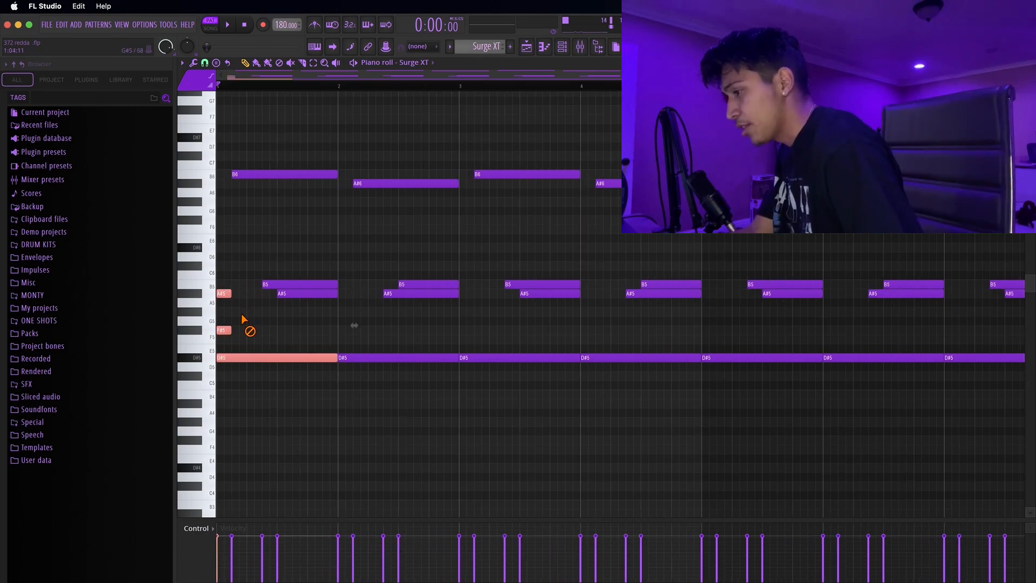
left_click(244, 328, "super")
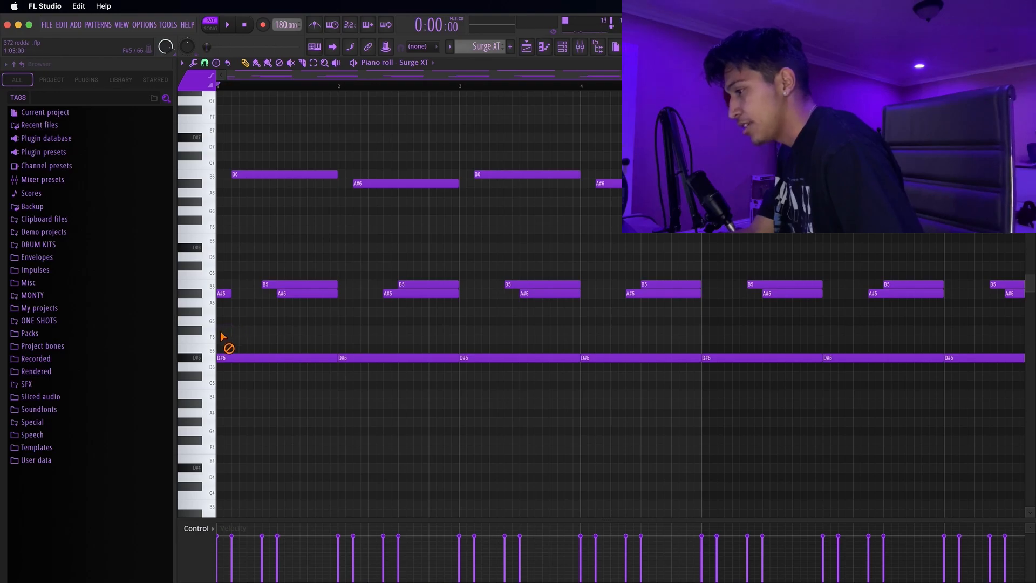
- Delete the short F#5 and A#5 notes above the start of the first D#5 note
left_click_drag(277, 316, 334, 252)
left_click_drag(372, 304, 468, 241)
left_click_drag(520, 288, 557, 246)
left_click(248, 285, "super")
left_click_drag(223, 304, 227, 291)
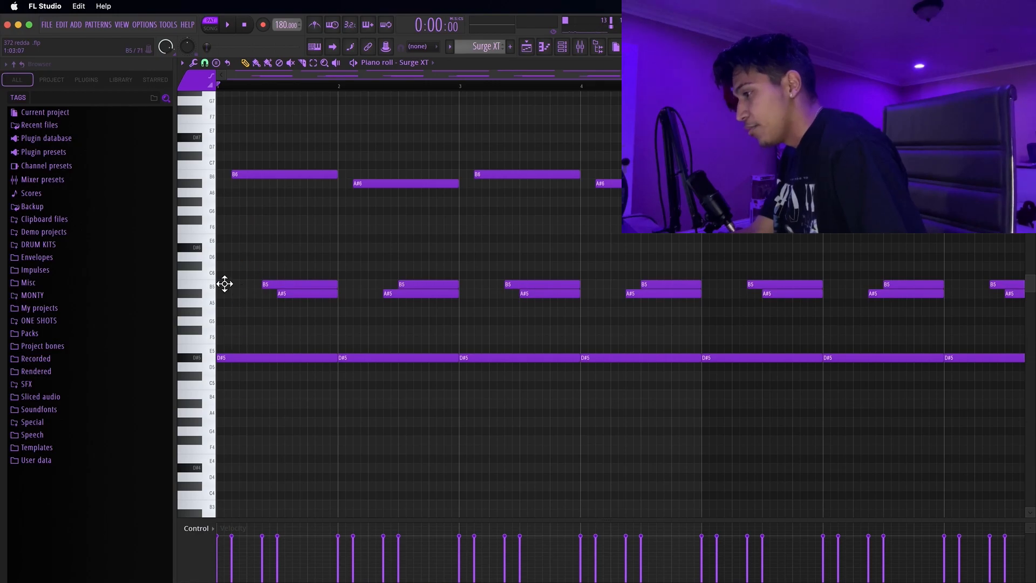
left_click_drag(227, 286, 271, 278)
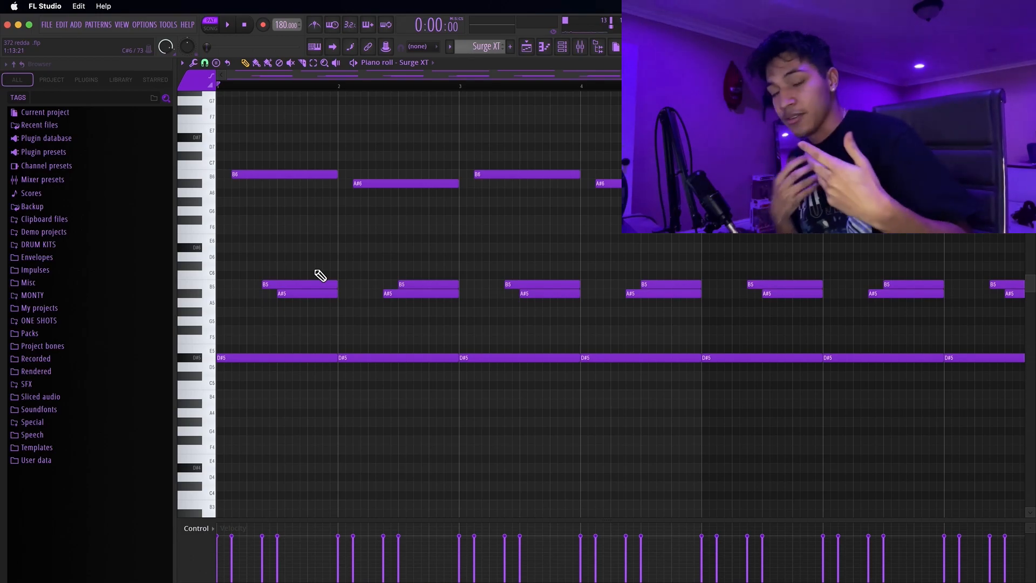
- Move the first high B6 note down an octave and back up to compare the two registers
left_click(280, 174, "ctrl")
key("ctrl+Down")
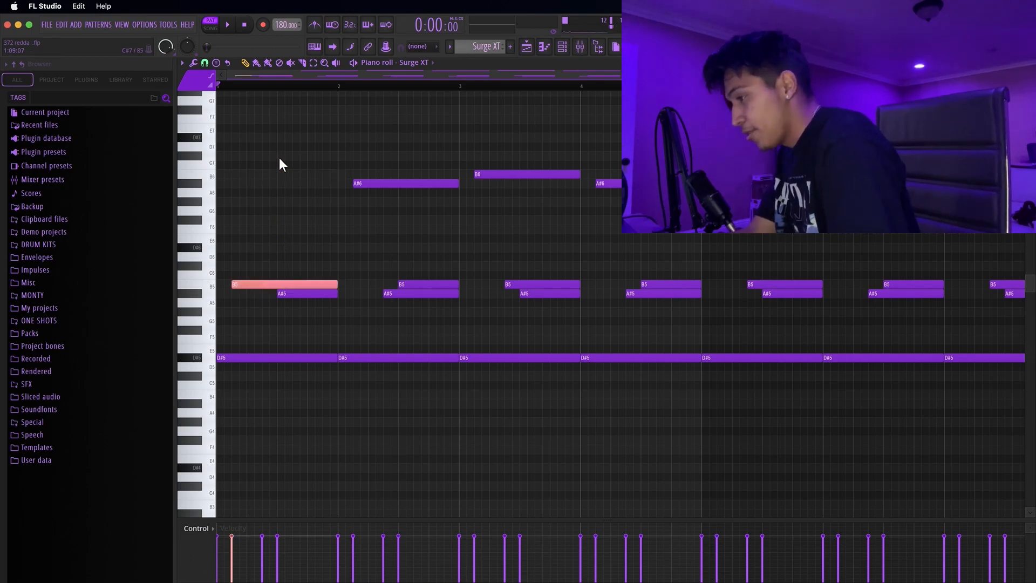
key("ctrl+Up")
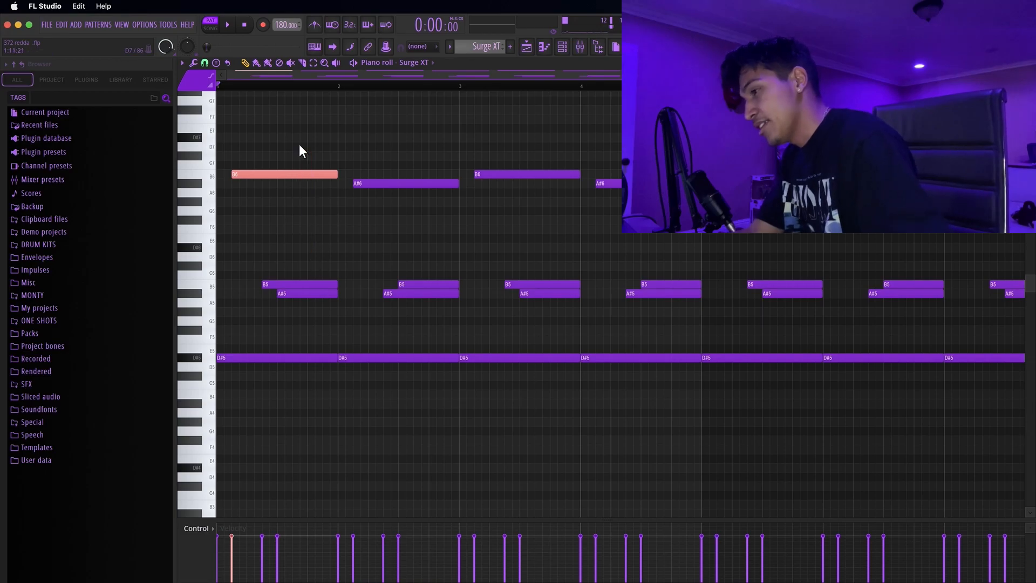
key("ctrl+Down")
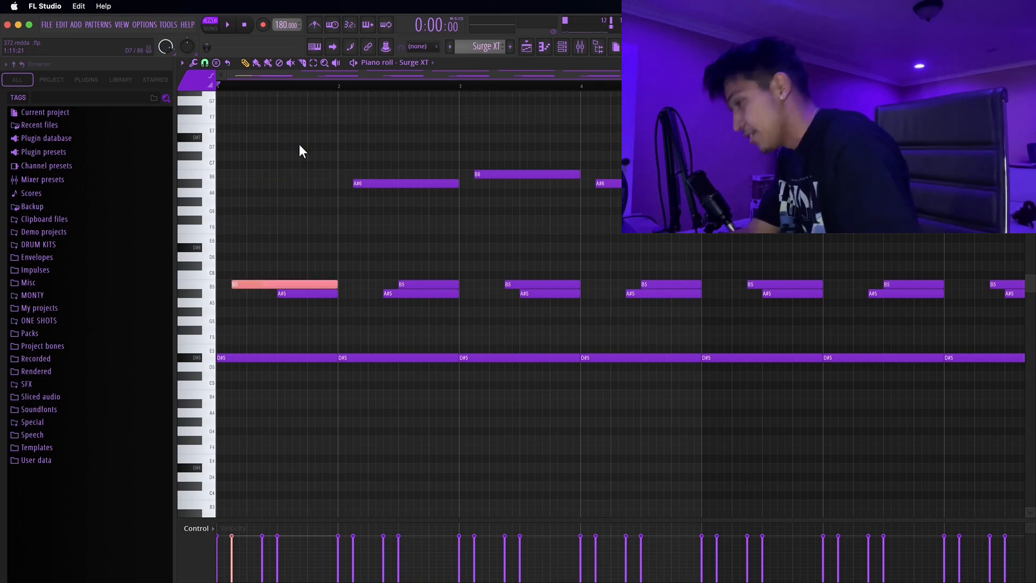
key("ctrl+Up")
- Try raising the high A#6 note in bar 2 by one semitone to B6
key("ctrl+d")
left_click_drag(288, 380, 334, 85)
left_click_drag(390, 403, 440, 178)
left_click_drag(516, 415, 616, 157)
key("ctrl+d")
left_click_drag(378, 231, 406, 199)
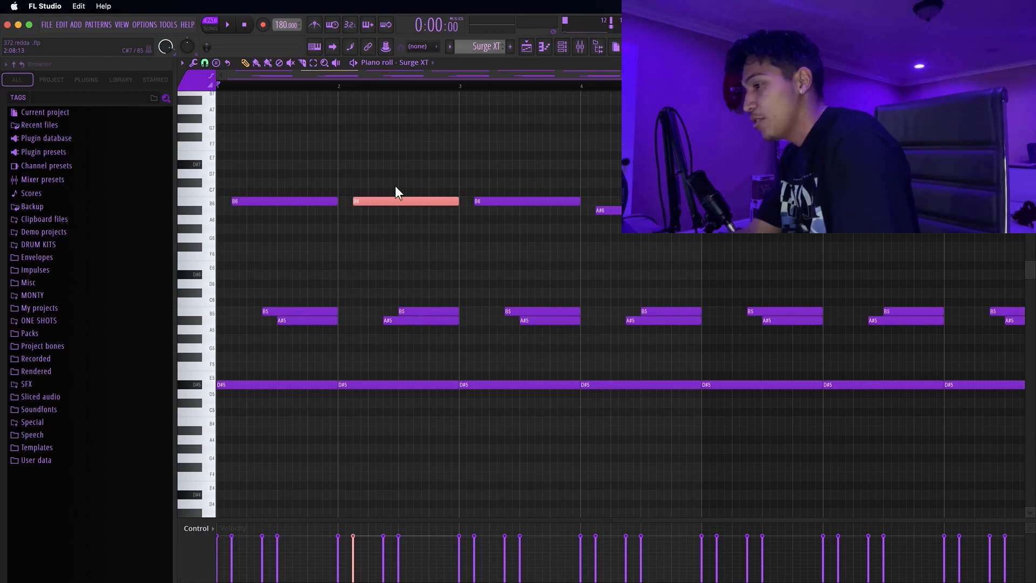
- Shift bar 2's A#5 and B5 notes by a semitone one at a time, returning each to its original pitch
scroll(395, 186, "down", 3)
scroll(405, 300, "up", 1)
left_click_drag(336, 342, 359, 323)
key("shift+Up")
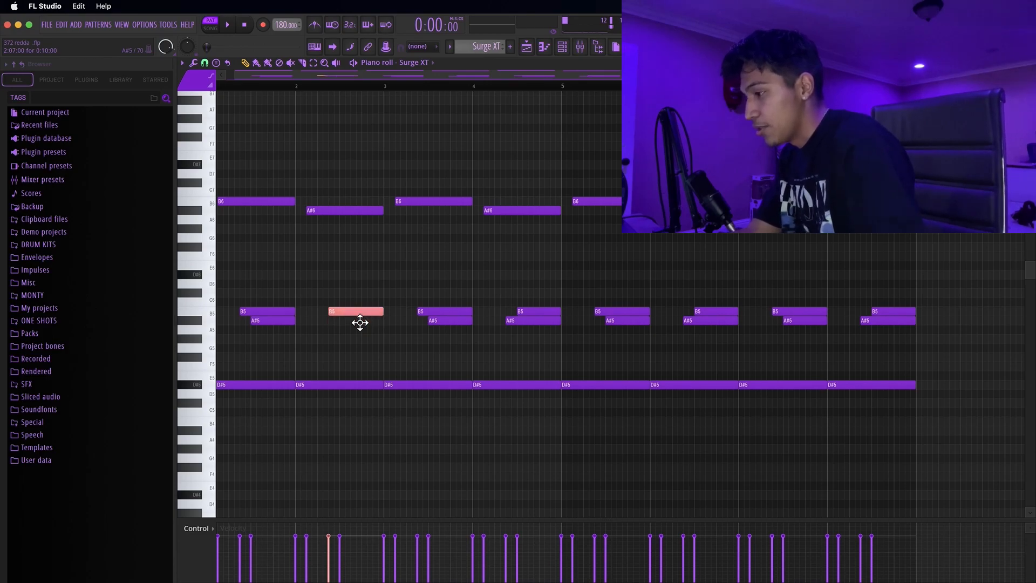
key("shift+Down")
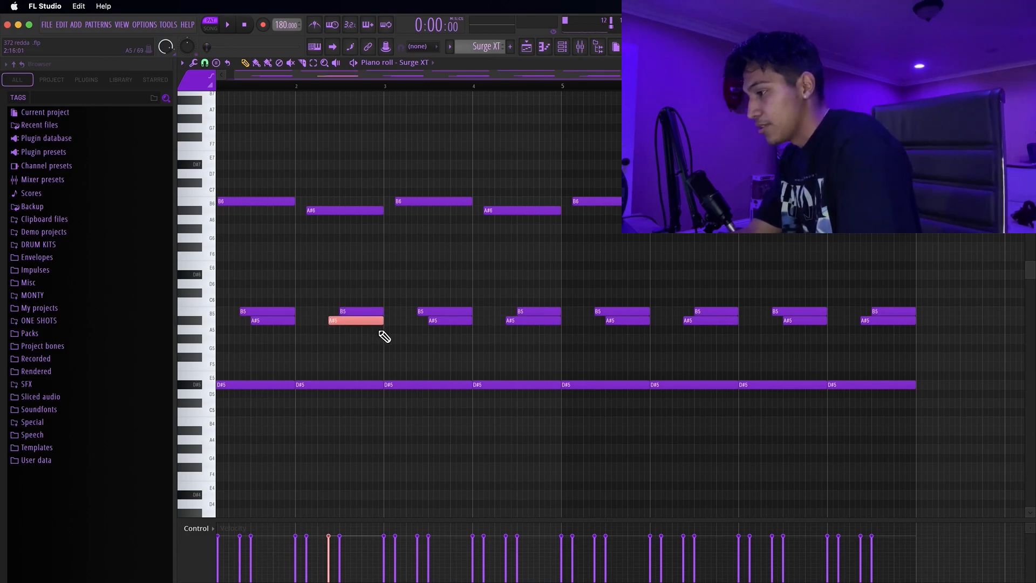
left_click_drag(358, 290, 366, 313)
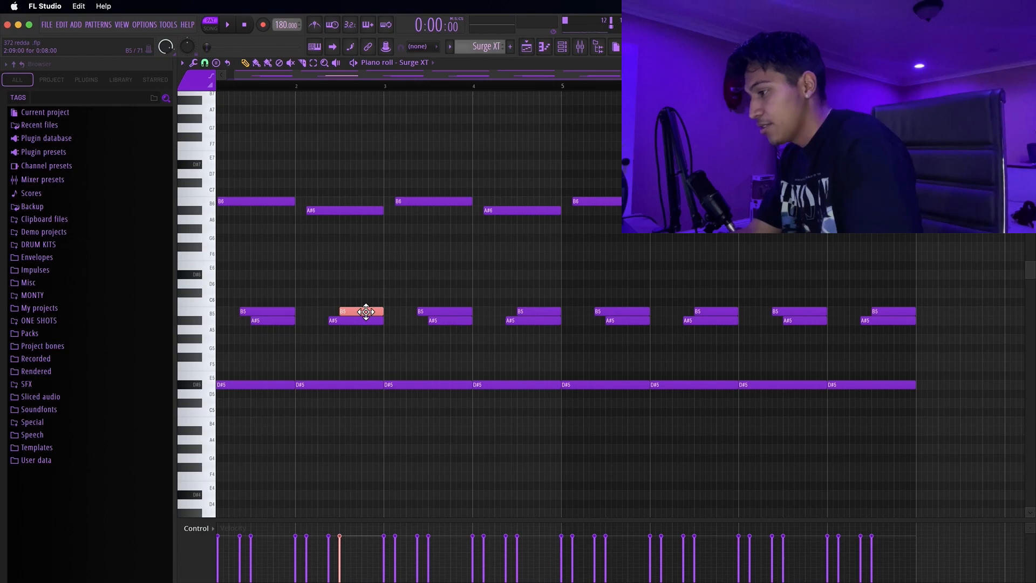
key("shift+Down")
key("shift+Up")
- View the Surge XT track and its effect slots in the mixer, and return to the piano roll
key("F9")
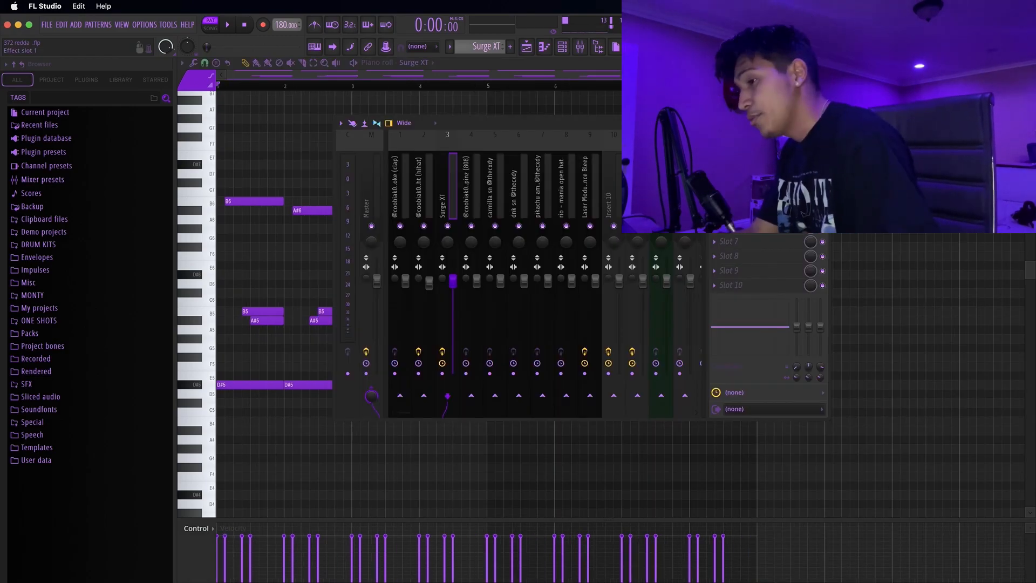
left_click(756, 154)
left_click_drag(208, 71, 451, 157)
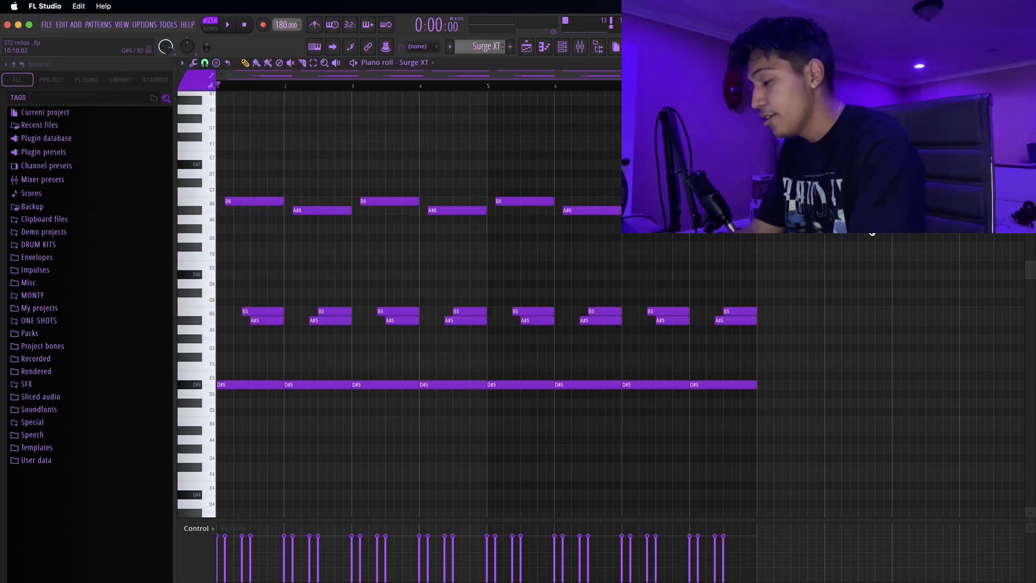
- Transpose the entire Surge XT melody down one octave so its bass notes sit on D#4
key("ctrl+Down")
scroll(711, 393, "down", 2)
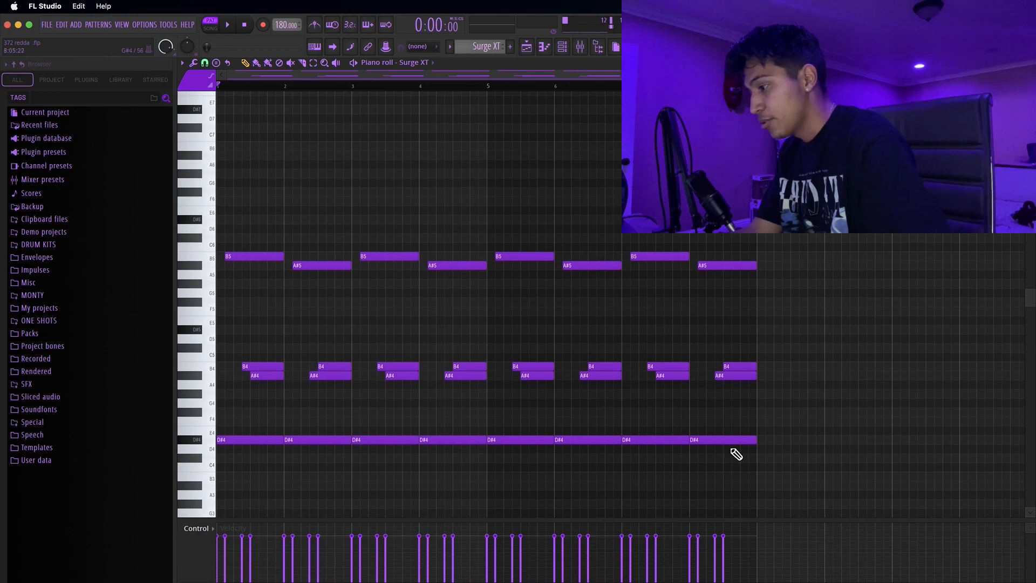
mouse_move(815, 480)
left_mouse_down("super")
mouse_move(423, 225)
mouse_move(223, 179)
left_mouse_up("super")
left_click(412, 173, "super")
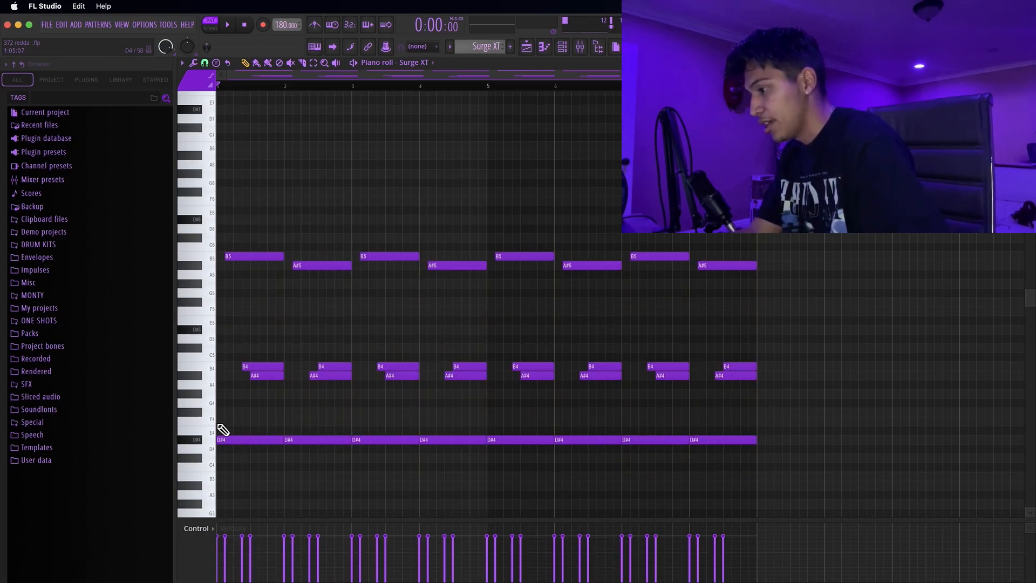
left_click_drag(280, 441, 732, 480, "super")
left_click(786, 469, "super")
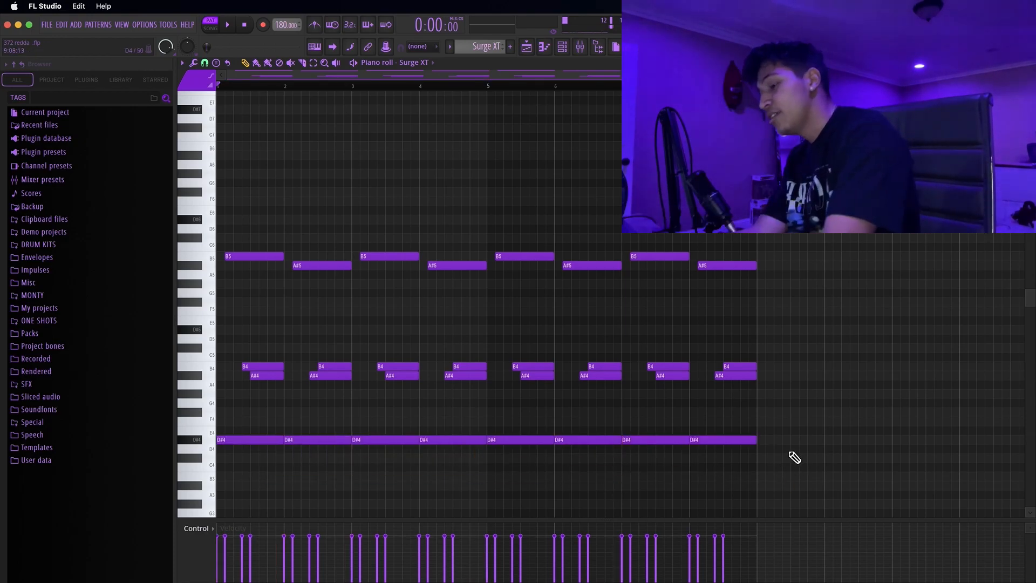
- Compare the melody one octave higher, return it to the lower octave, and play it back
key("ctrl+Up")
key("ctrl+Down")
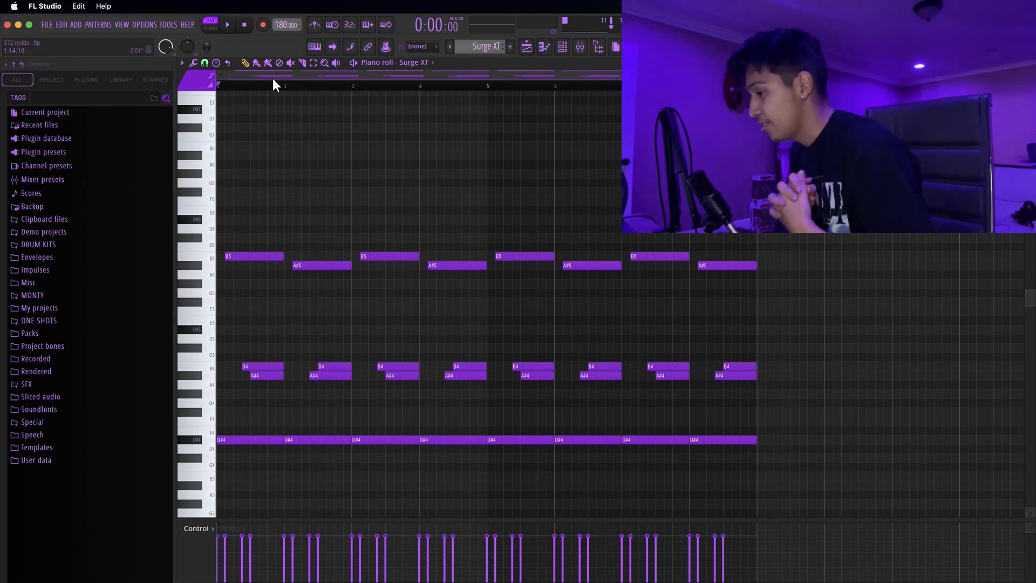
key("space")
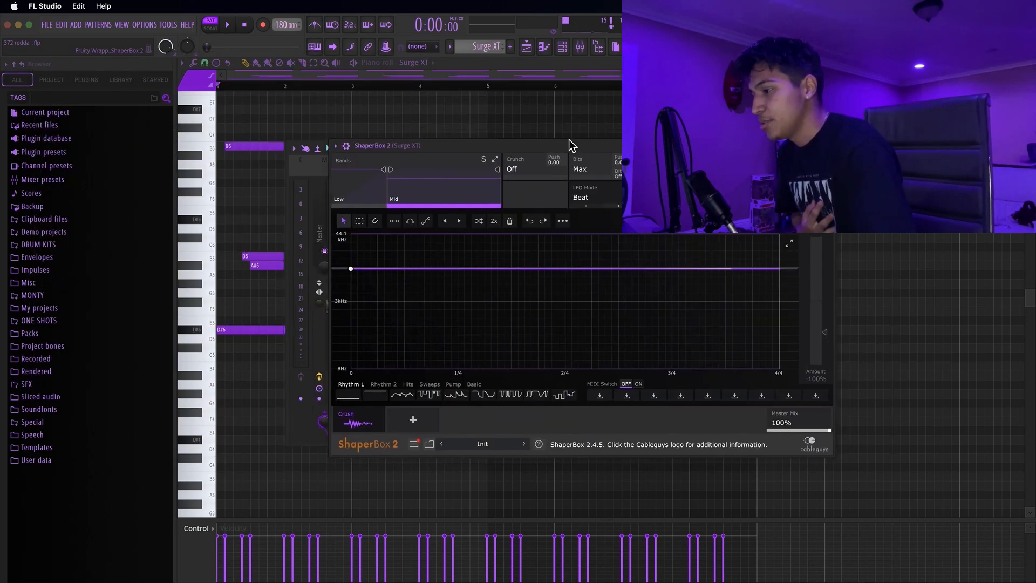
- Inspect ShaperBox 2 on the Surge XT track and Fruity parametric EQ 2 on mixer insert 11
left_click_drag(572, 143, 489, 121)
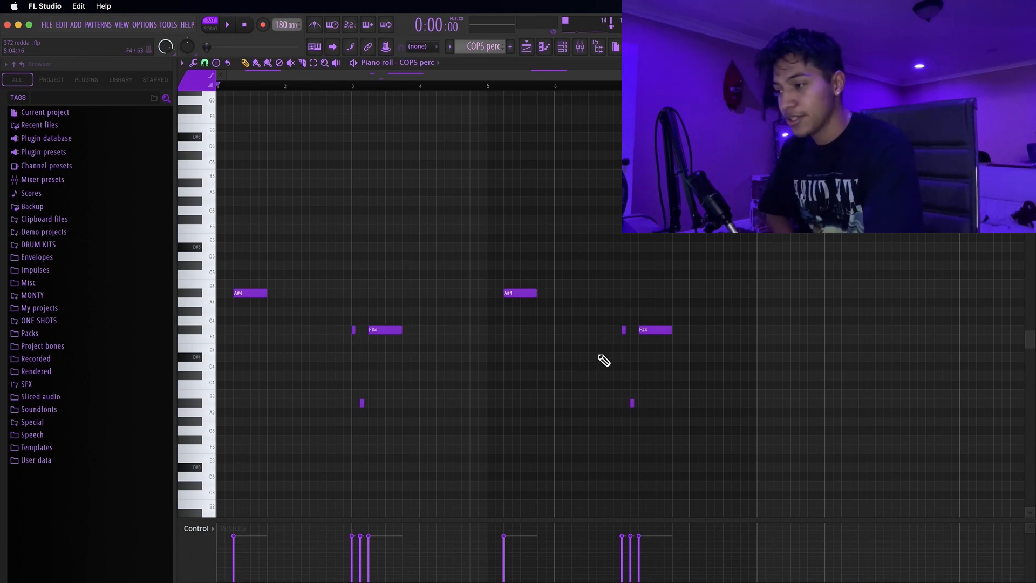
key("shift+F6")
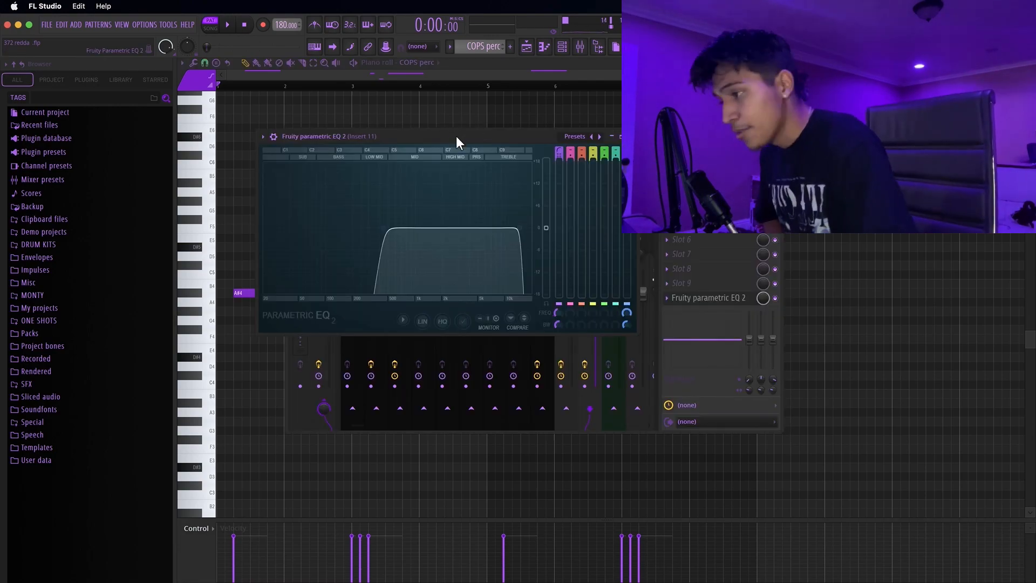
left_click_drag(457, 136, 425, 137)
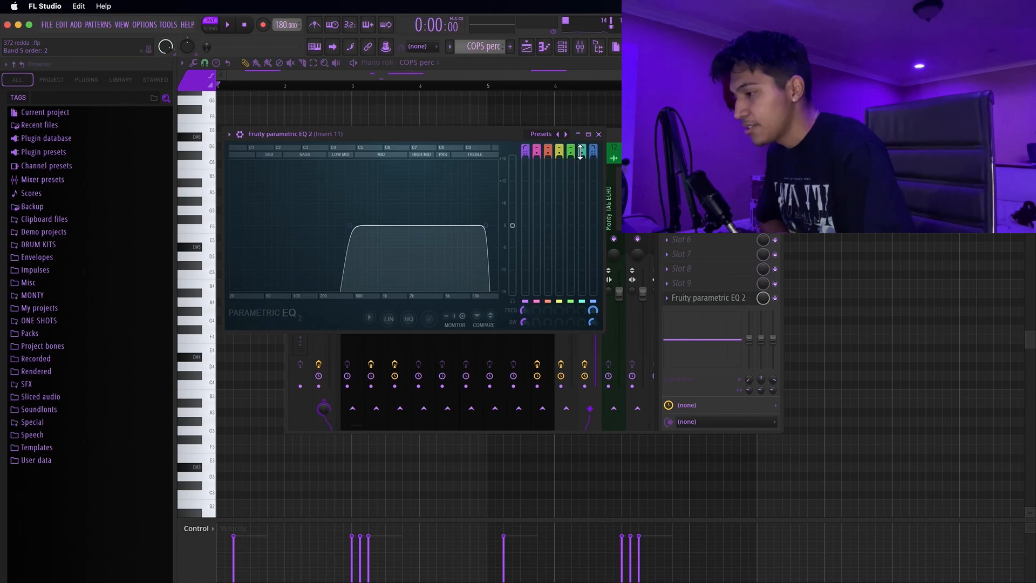
left_click(599, 134)
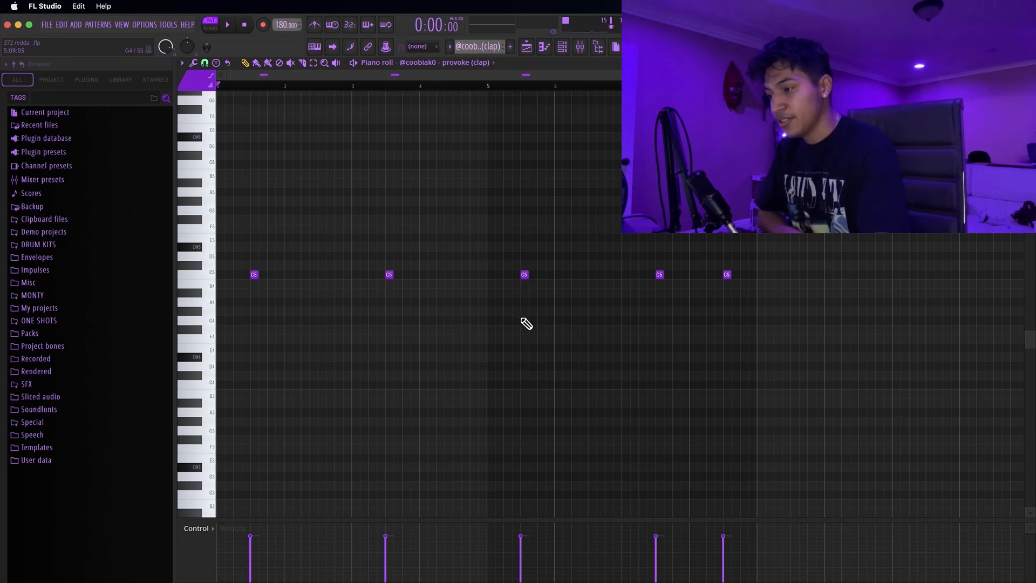
- Examine the placement of the clap pattern's C5 notes across the eight bars
left_click_drag(300, 296, 241, 226)
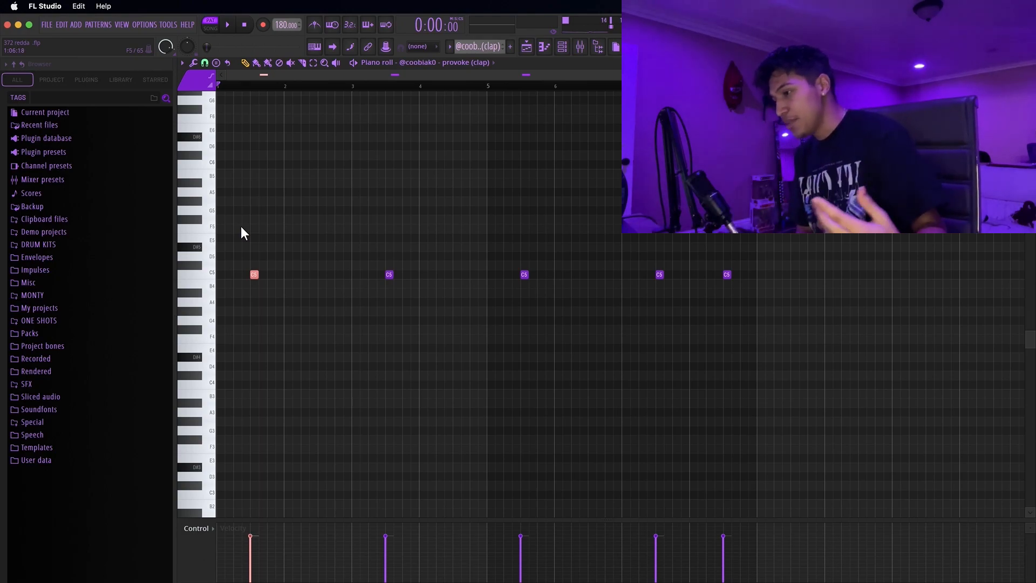
left_click_drag(281, 297, 222, 235)
left_click_drag(334, 296, 320, 254)
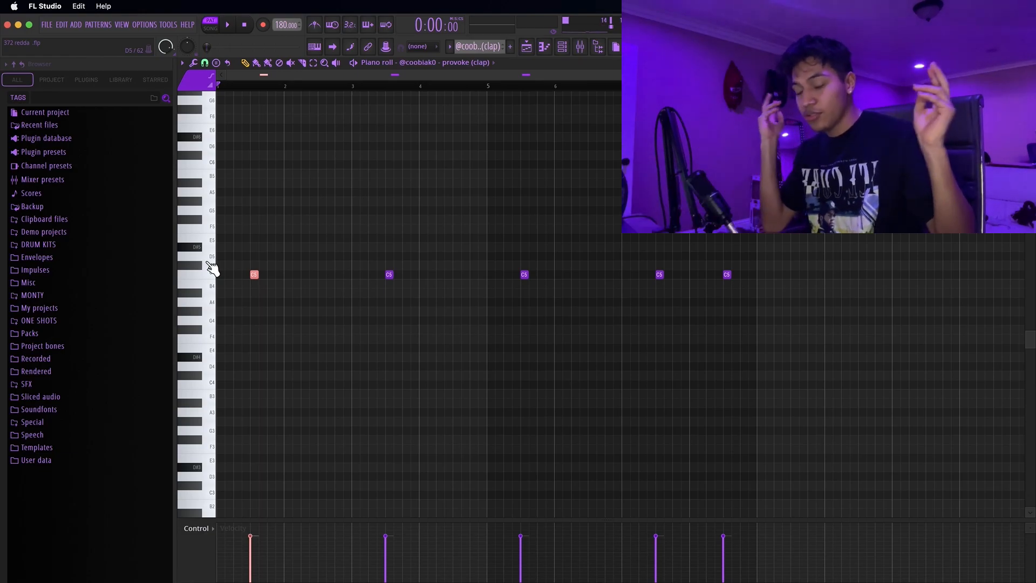
left_click_drag(278, 315, 216, 235)
left_click_drag(284, 297, 206, 236)
left_click_drag(432, 298, 610, 259)
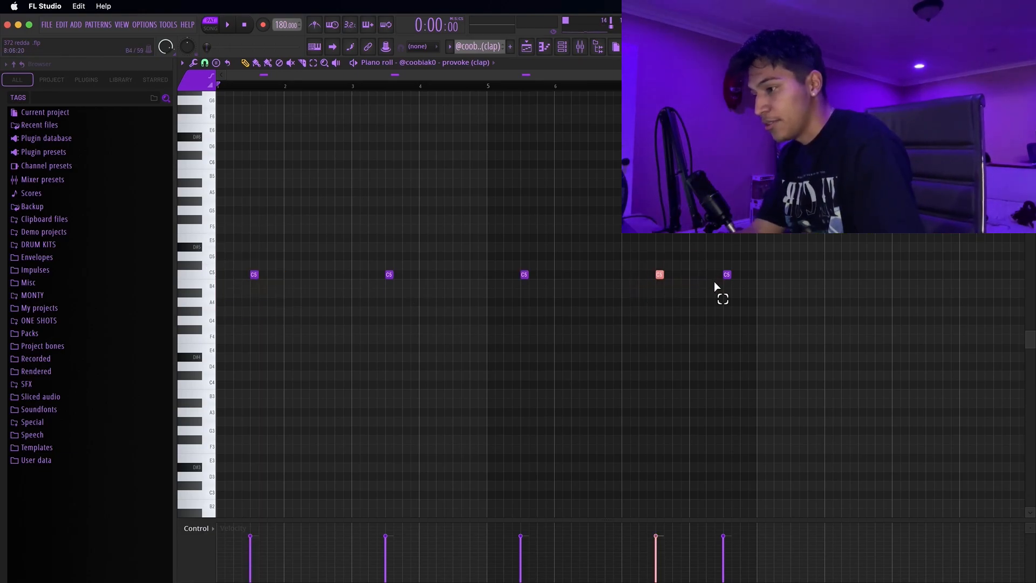
mouse_move(725, 267)
left_mouse_down()
mouse_move(734, 278)
mouse_move(744, 261)
left_mouse_up()
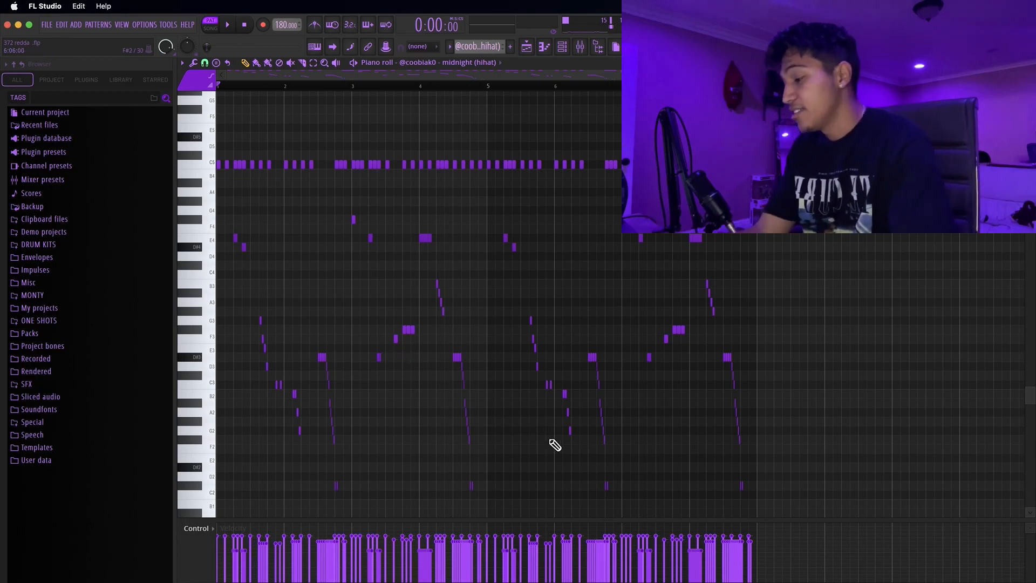
- Examine the hi-hat pattern's notes in the second four bars
left_click_drag(504, 495, 720, 235)
left_click_drag(754, 497, 486, 192)
left_click(542, 215)
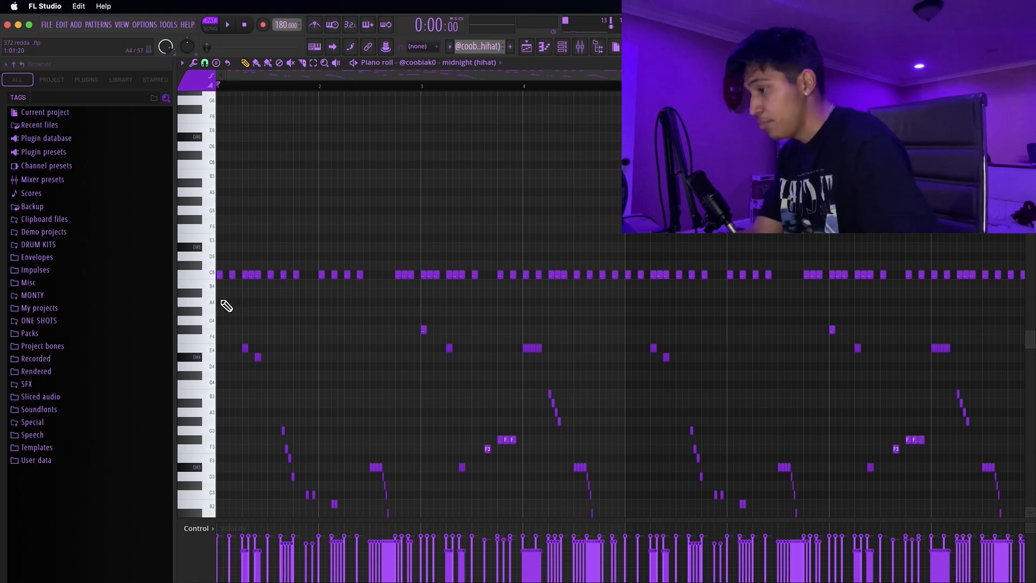
- Examine the hi-hat pattern's main row of C5 hits, starting with the bounce in bar 1
scroll(228, 308, "up", 2)
left_click_drag(320, 289, 213, 243)
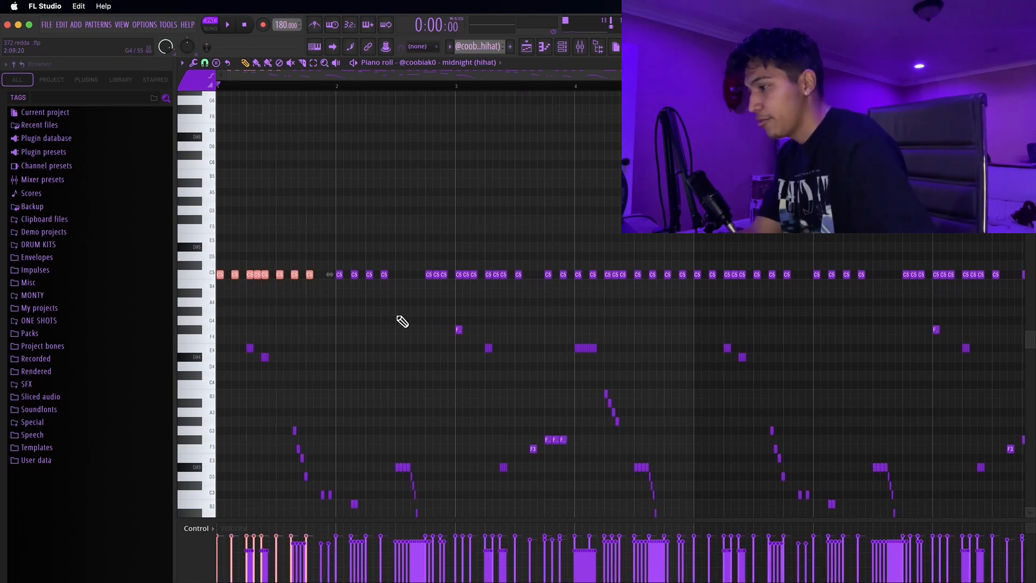
left_click_drag(339, 289, 699, 218)
left_click_drag(681, 298, 205, 178)
left_click(319, 232)
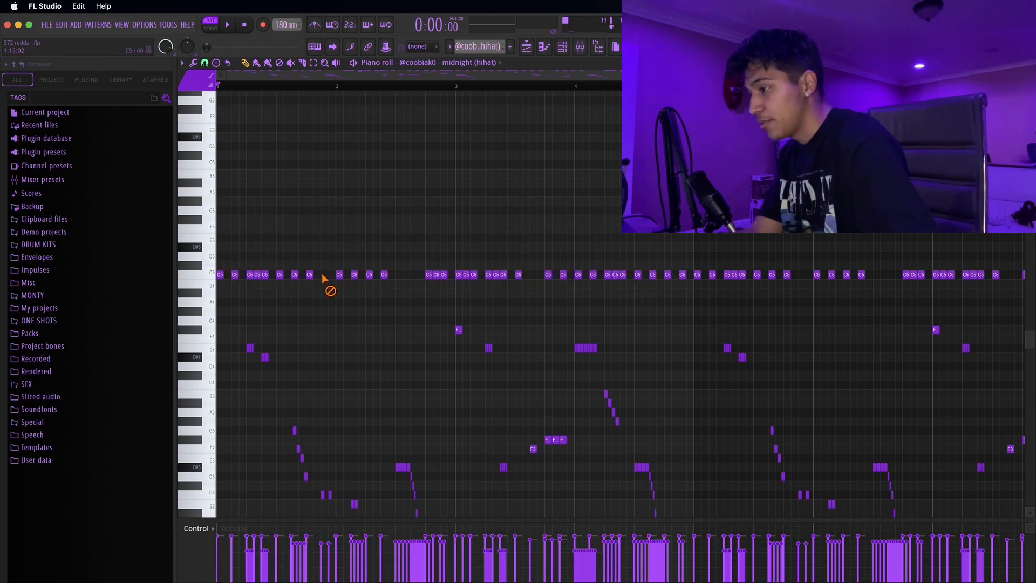
left_click_drag(173, 236, 184, 236)
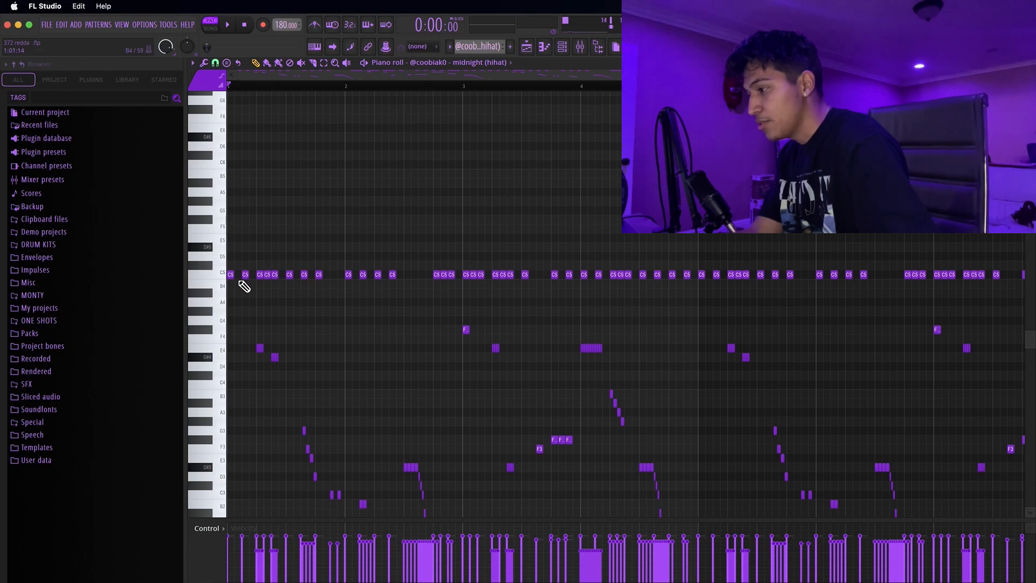
left_click_drag(264, 293, 297, 291)
left_click(260, 275)
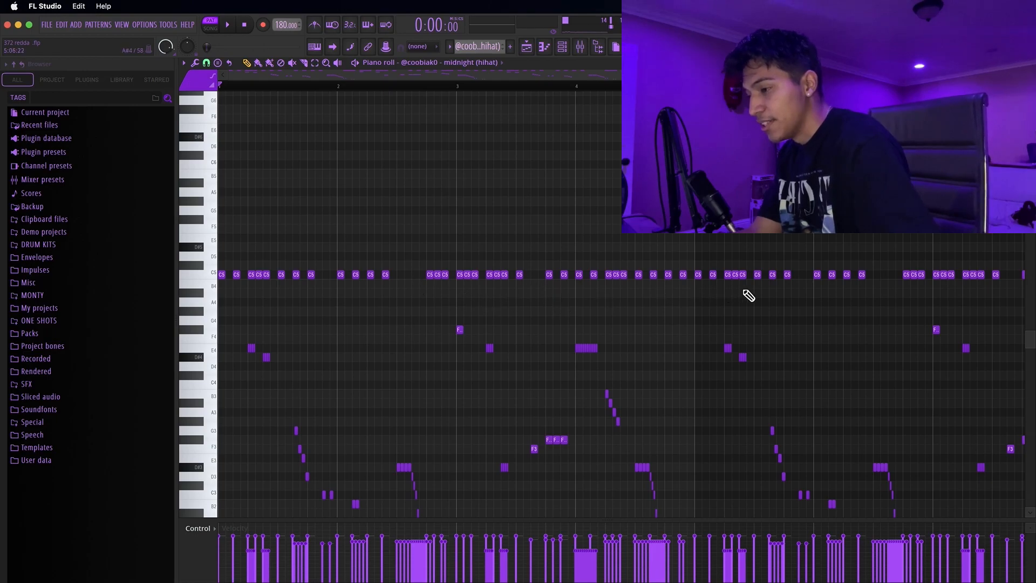
left_click_drag(670, 307, 24, 162)
scroll(663, 319, "down", 2)
left_click_drag(610, 294, 1026, 219)
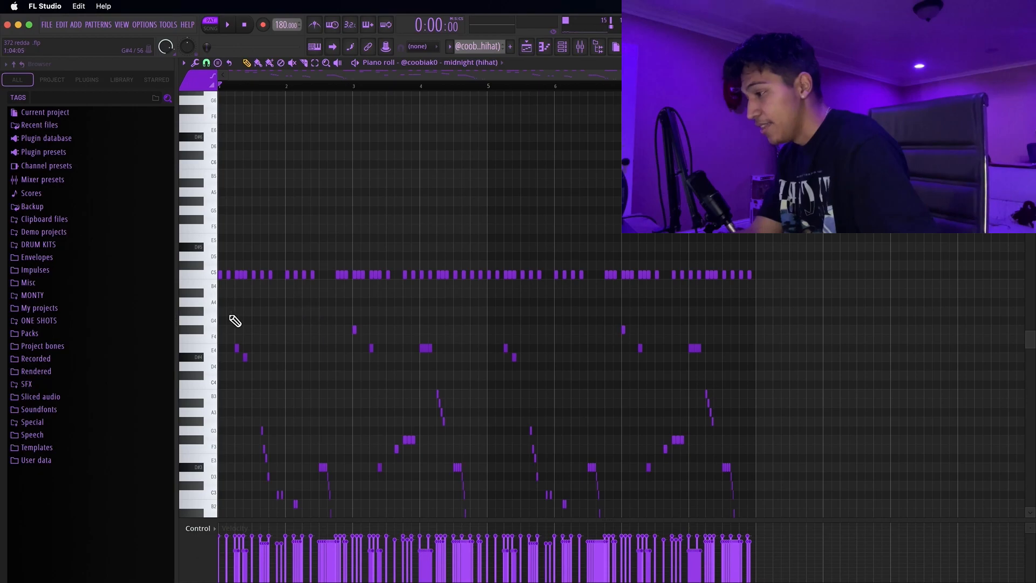
- Examine the hi-hat pattern's pitched-down notes and rolls below the C5 row, starting with the E4 and D#4 rolls in bar 1
scroll(224, 324, "up", 3)
scroll(227, 346, "up", 2)
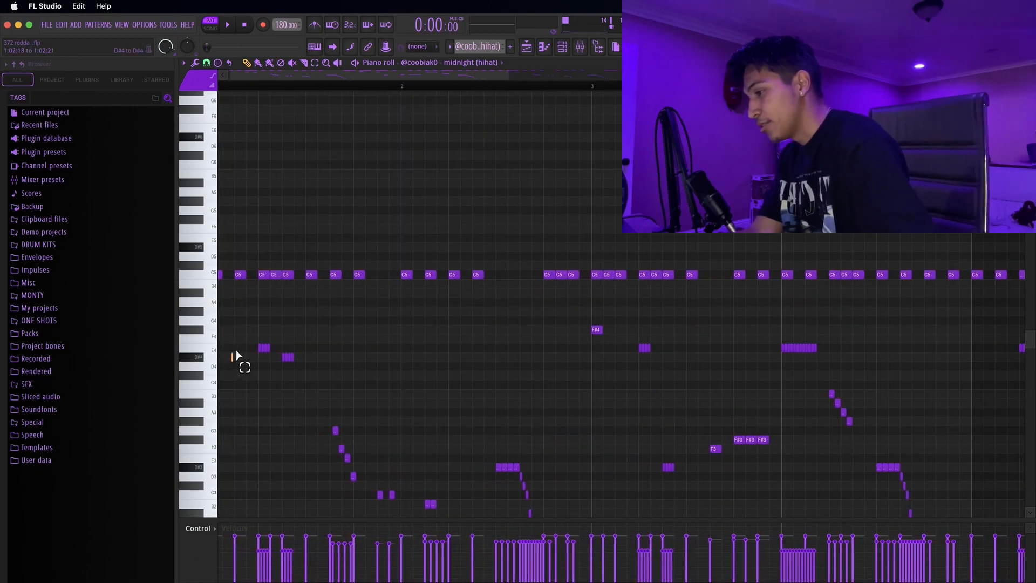
scroll(226, 324, "up", 3)
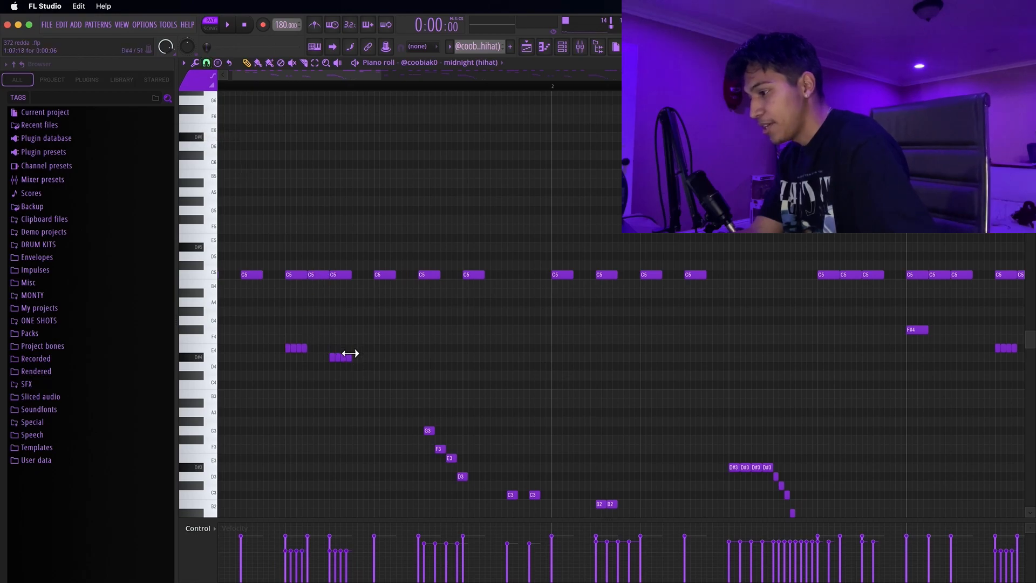
scroll(350, 349, "up", 1)
scroll(449, 363, "down", 4)
scroll(407, 371, "down", 3)
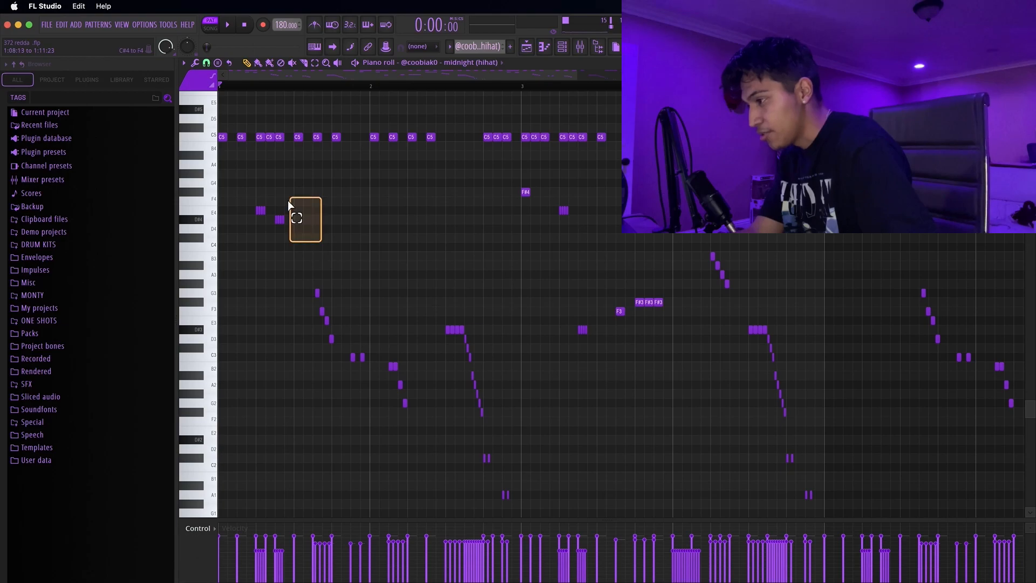
left_click_drag(290, 201, 254, 198)
left_click_drag(308, 252, 370, 379)
left_click_drag(377, 325, 421, 411)
scroll(361, 274, "down", 1)
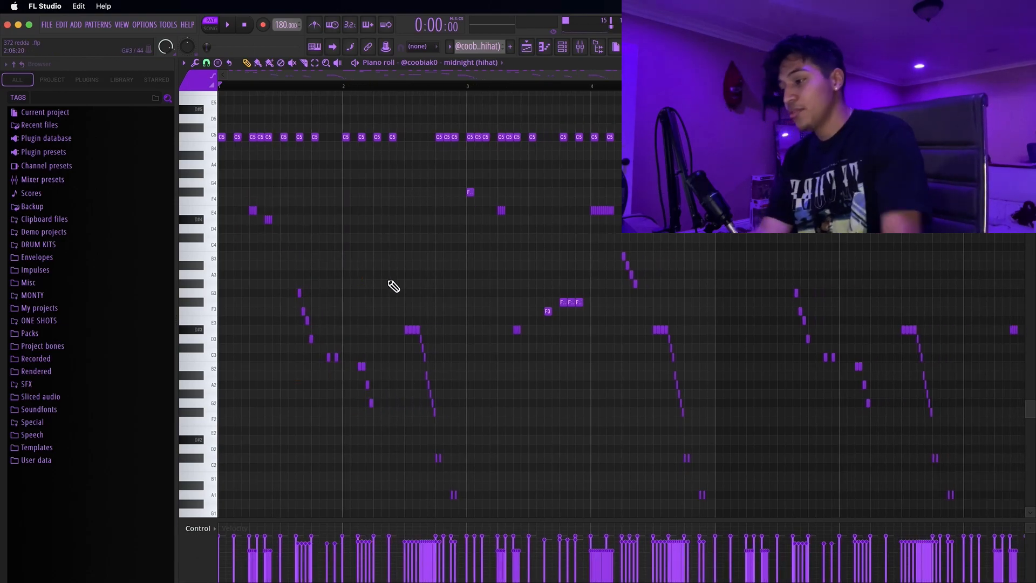
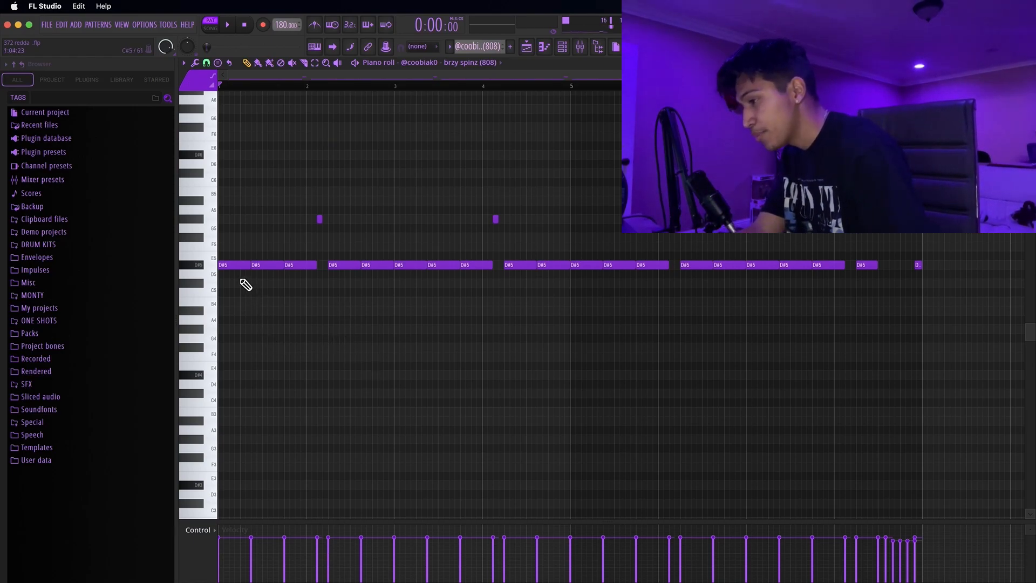
- Examine the 808 pattern's repeated D#5 notes and the short higher note at the start of bar 2
scroll(232, 279, "up", 3, "ctrl")
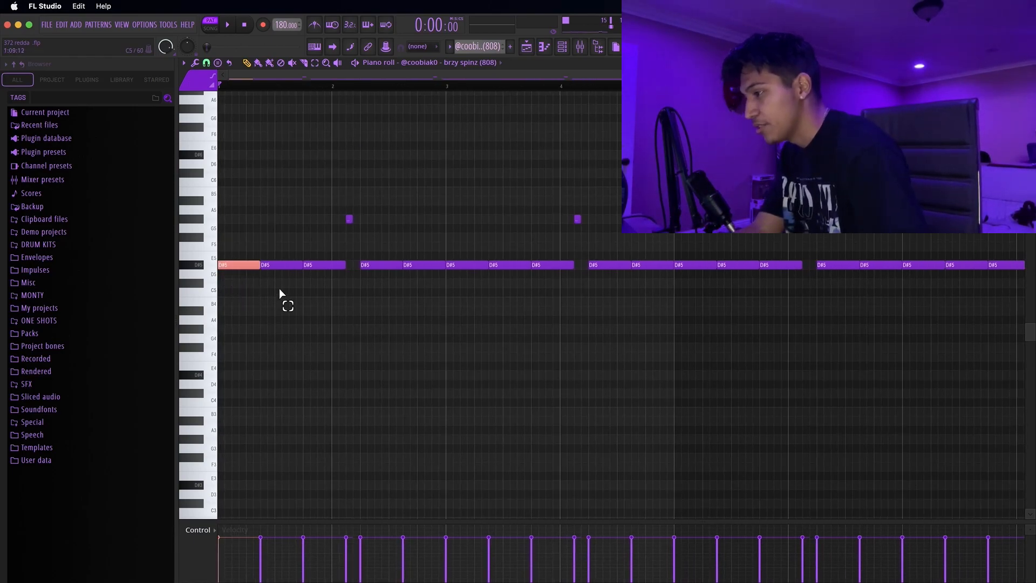
left_click(319, 265)
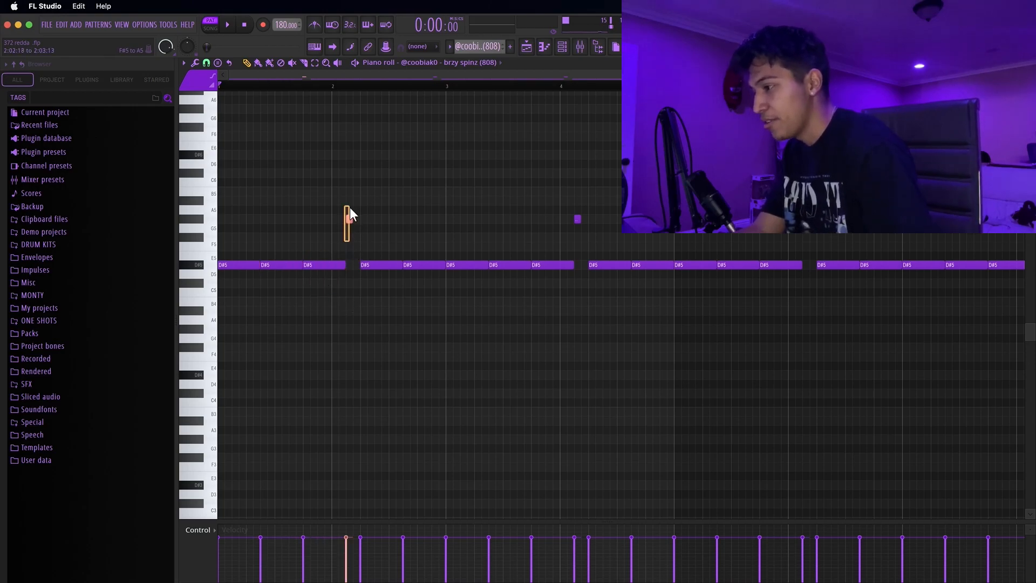
left_click_drag(354, 244, 432, 303, "ctrl")
scroll(389, 285, "down", 1, "ctrl")
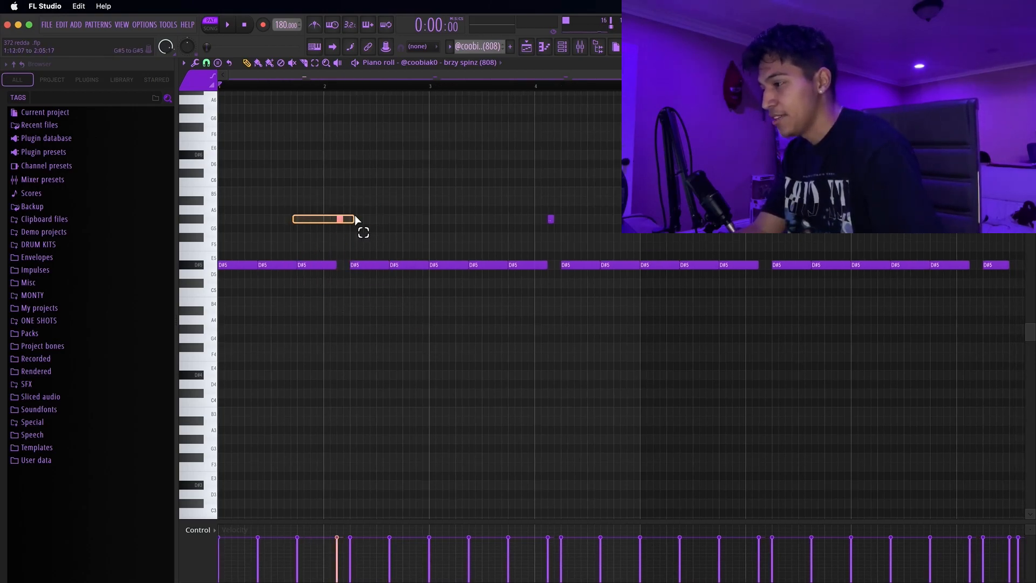
left_click_drag(356, 217, 362, 221)
scroll(317, 217, "up", 1, "ctrl")
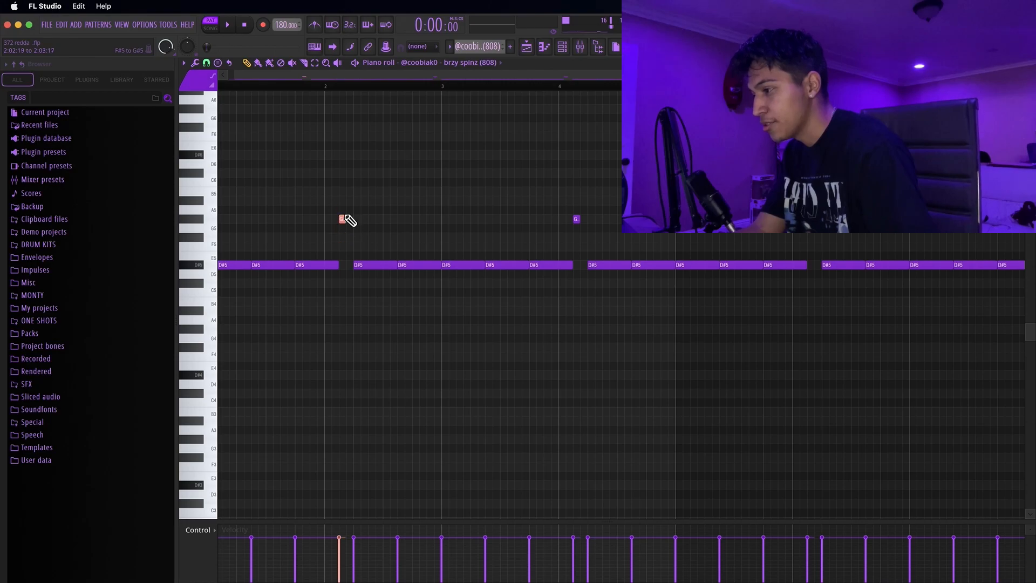
scroll(607, 280, "down", 1, "ctrl")
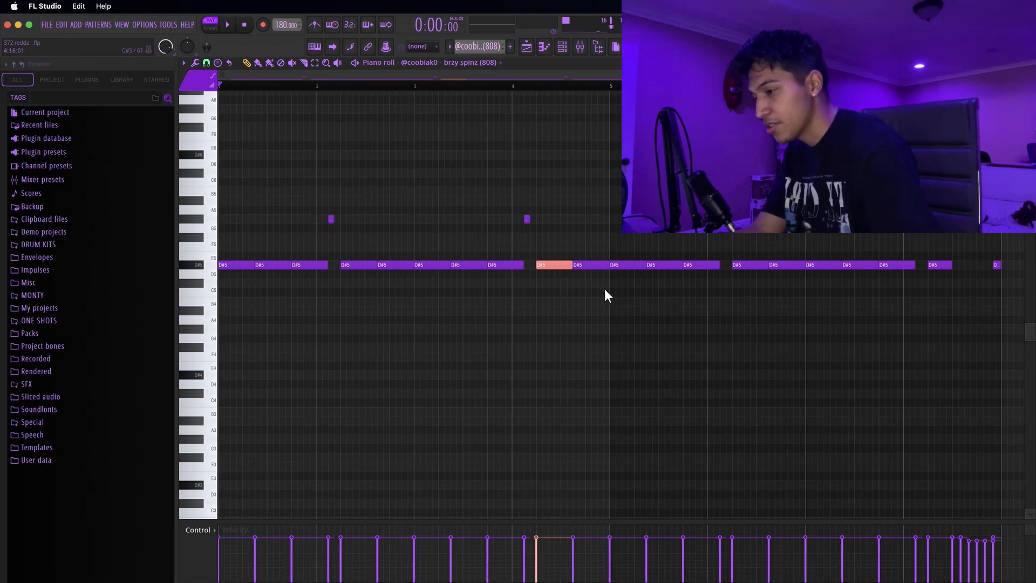
scroll(757, 253, "down", 2, "ctrl")
- Examine the 808 pattern's closing run and slide note in bar 8, and listen to the pattern
scroll(811, 201, "up", 8, "ctrl")
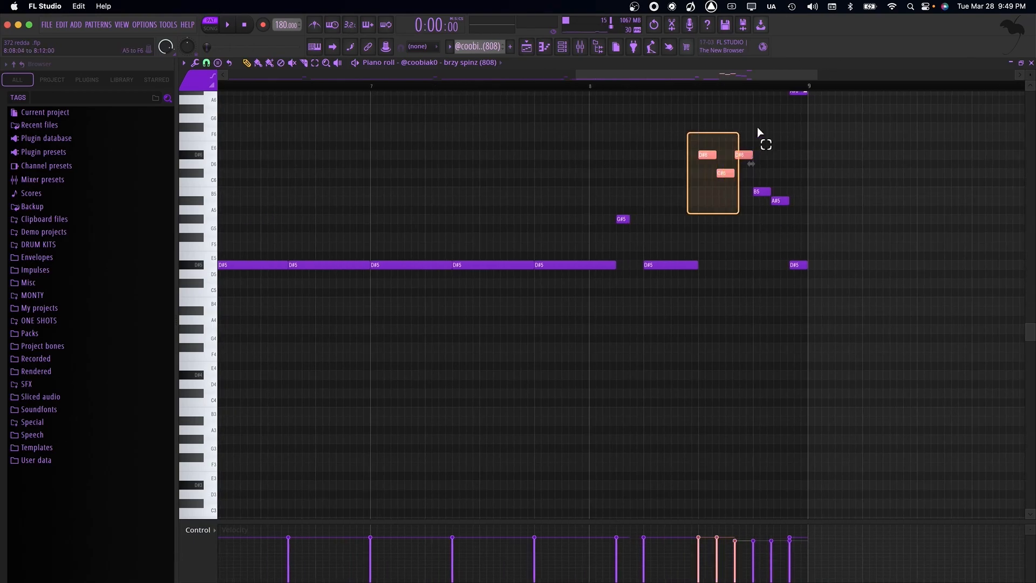
left_click_drag(706, 204, 746, 140)
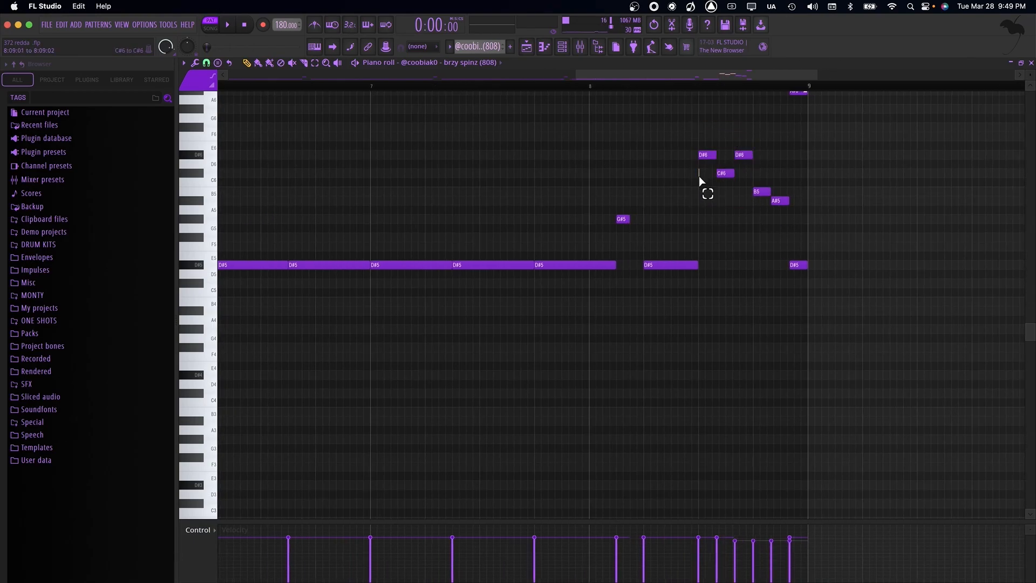
scroll(784, 156, "up", 2, "ctrl")
scroll(788, 173, "up", 2)
left_click_drag(797, 210, 808, 106)
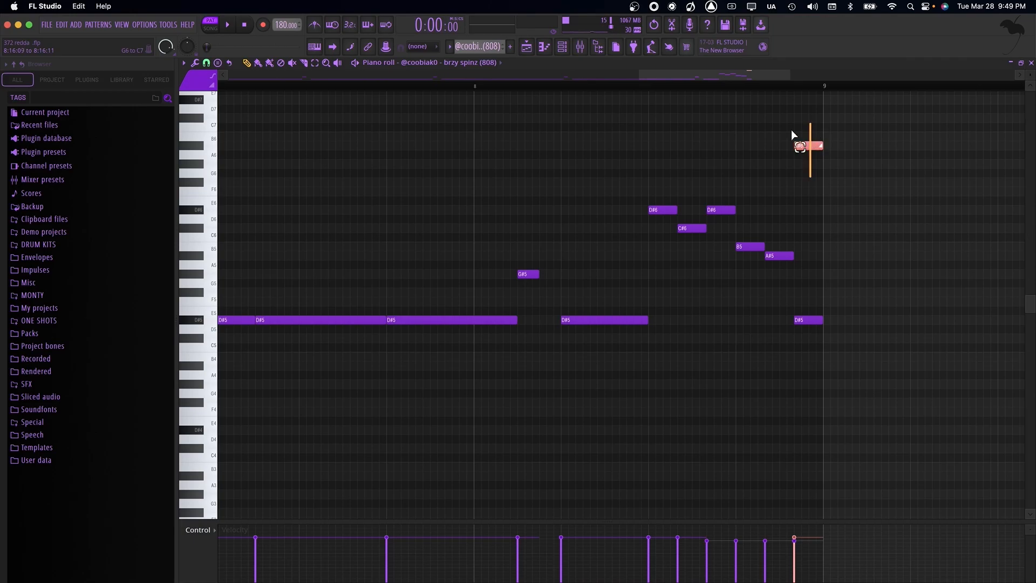
left_click_drag(809, 175, 811, 125)
scroll(745, 178, "down", 2, "ctrl")
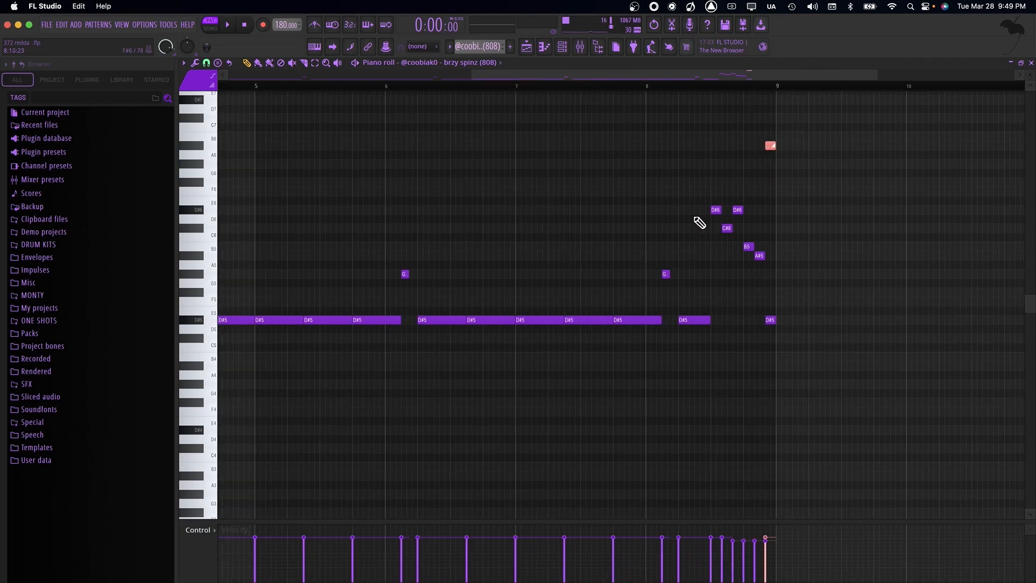
scroll(378, 324, "down", 3, "ctrl")
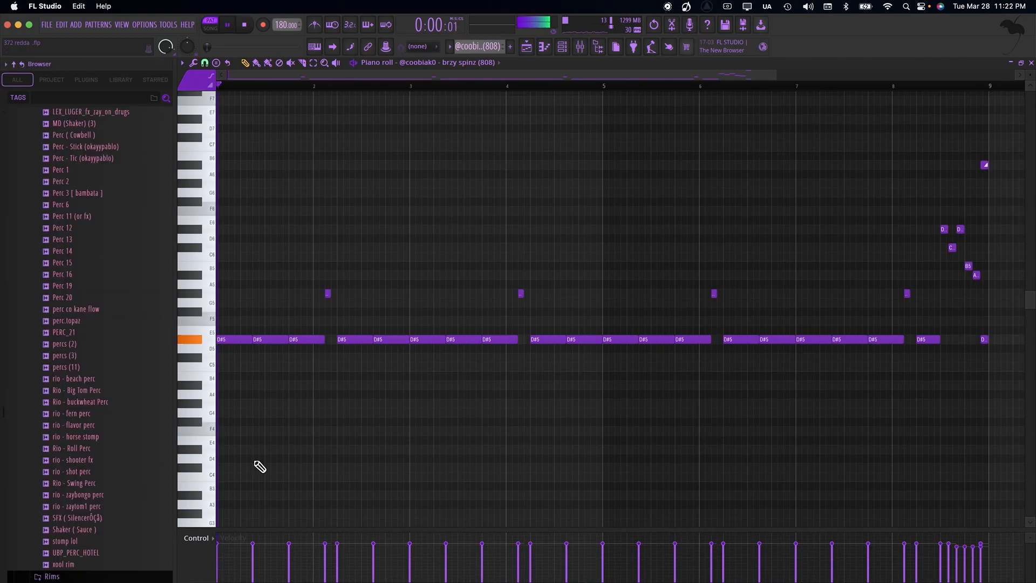
key("space")
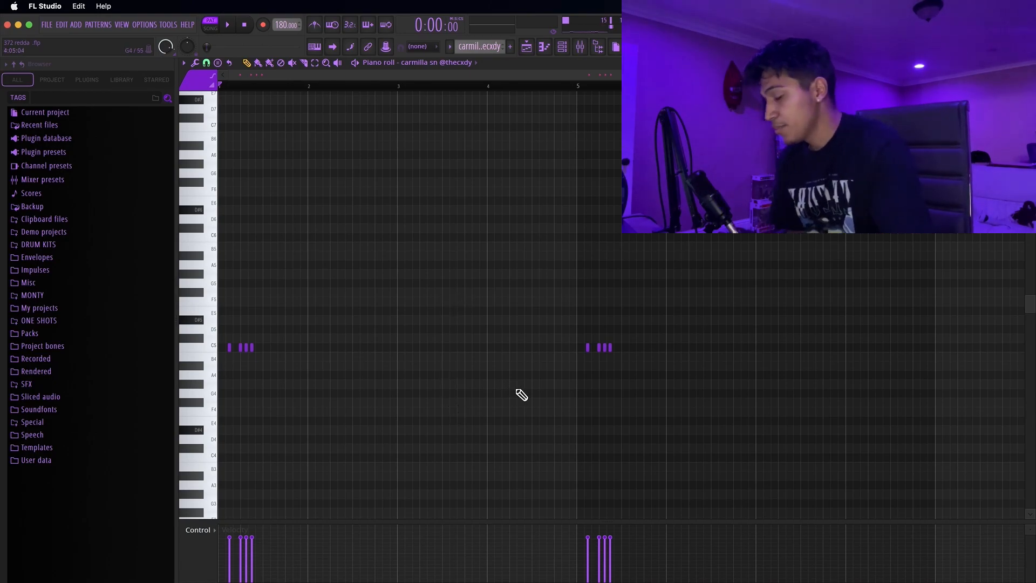
- Examine the note placement in the carmilla sn and dnk sn snare patterns
scroll(198, 331, "up", 4)
scroll(206, 335, "up", 2)
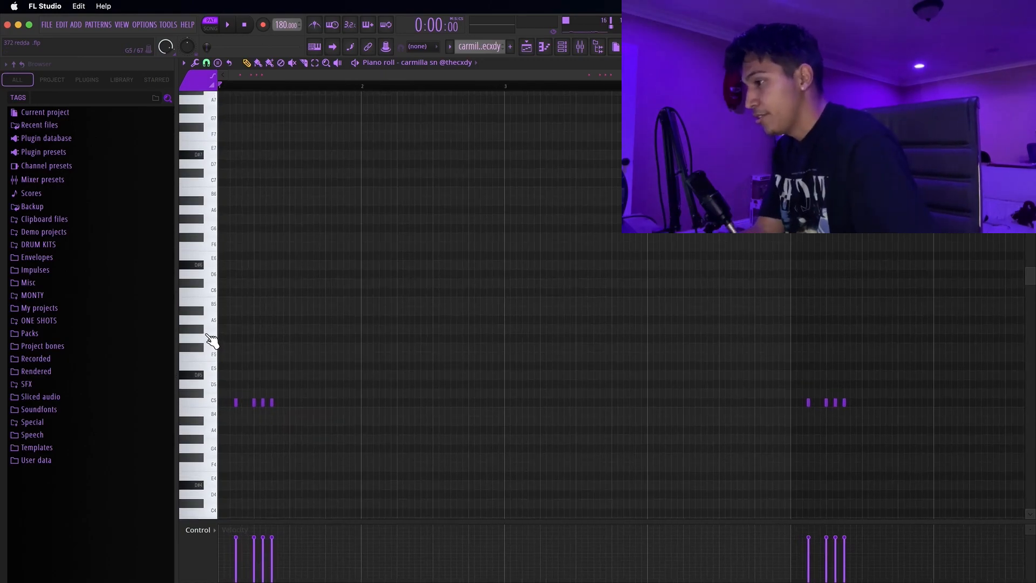
scroll(217, 352, "down", 1)
left_click_drag(283, 406, 234, 354)
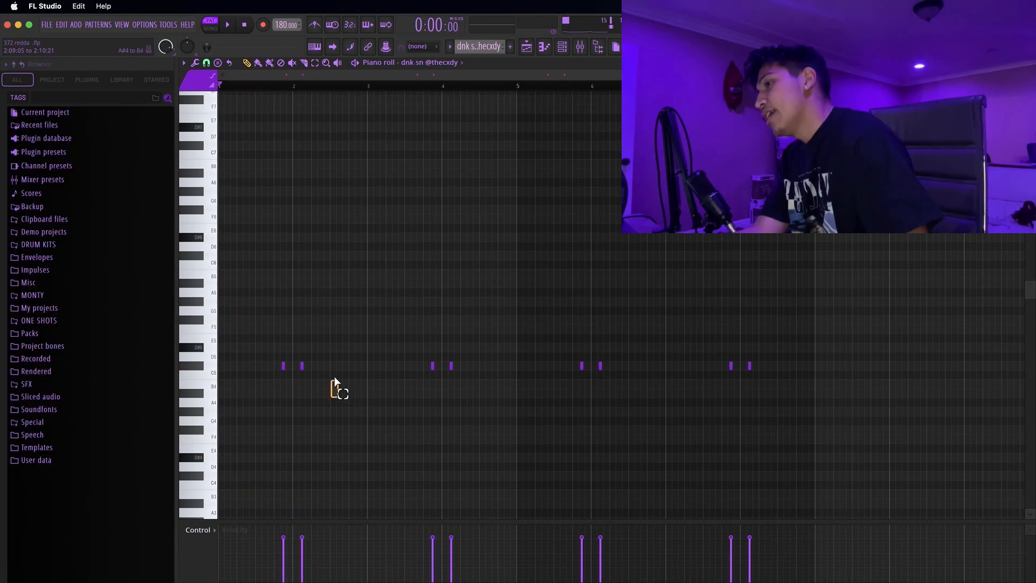
left_click_drag(335, 376, 185, 338)
scroll(259, 366, "up", 3)
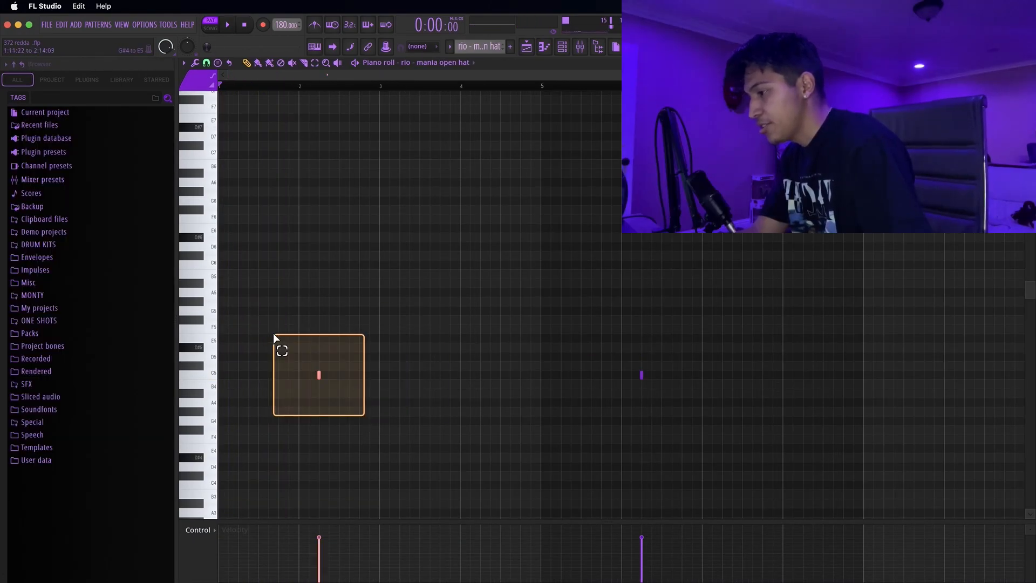
- Examine the note placement in the rio - mania open hat and Laser Modular Distance Bleep patterns
left_click_drag(274, 334, 274, 334)
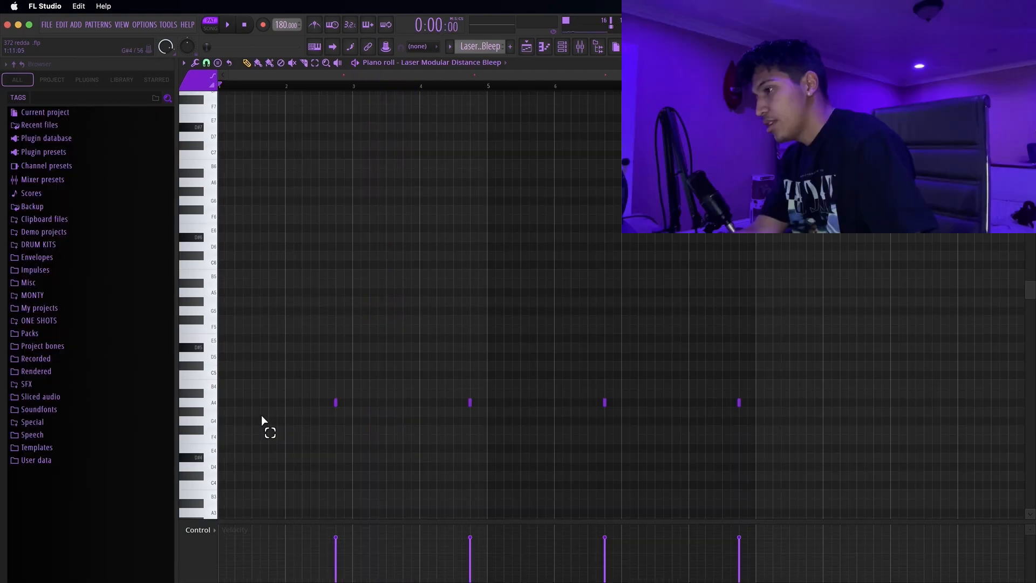
mouse_move(270, 416)
left_mouse_down()
mouse_move(467, 341)
mouse_move(288, 412)
left_mouse_up()
left_click_drag(375, 379, 380, 372)
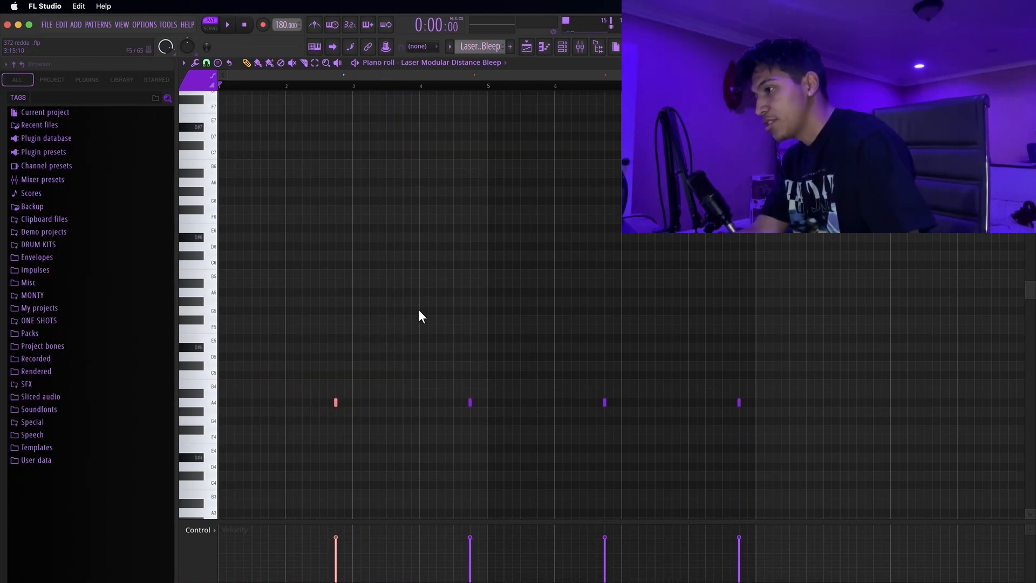
left_click(504, 64)
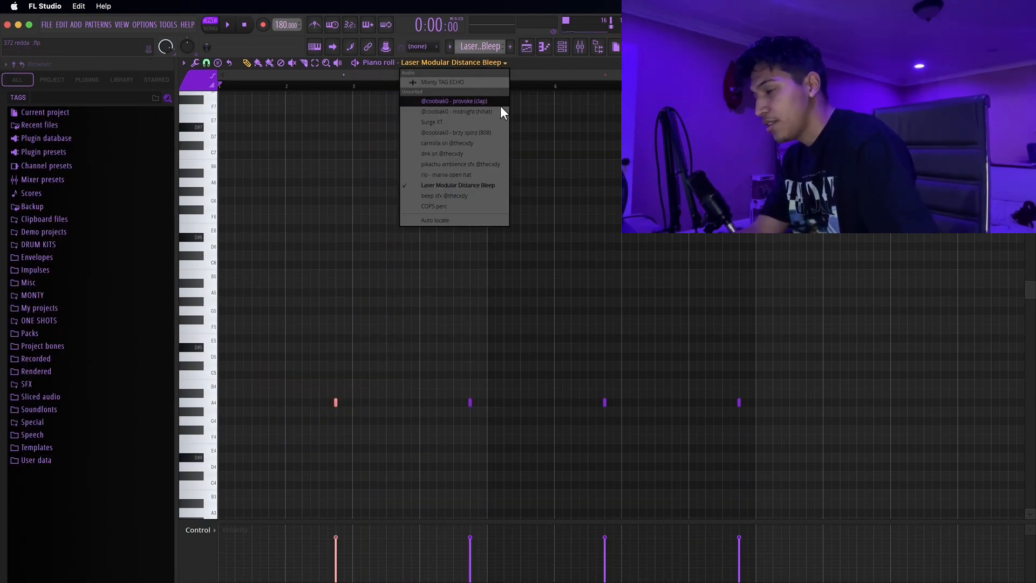
left_click(484, 194)
scroll(318, 373, "down", 5)
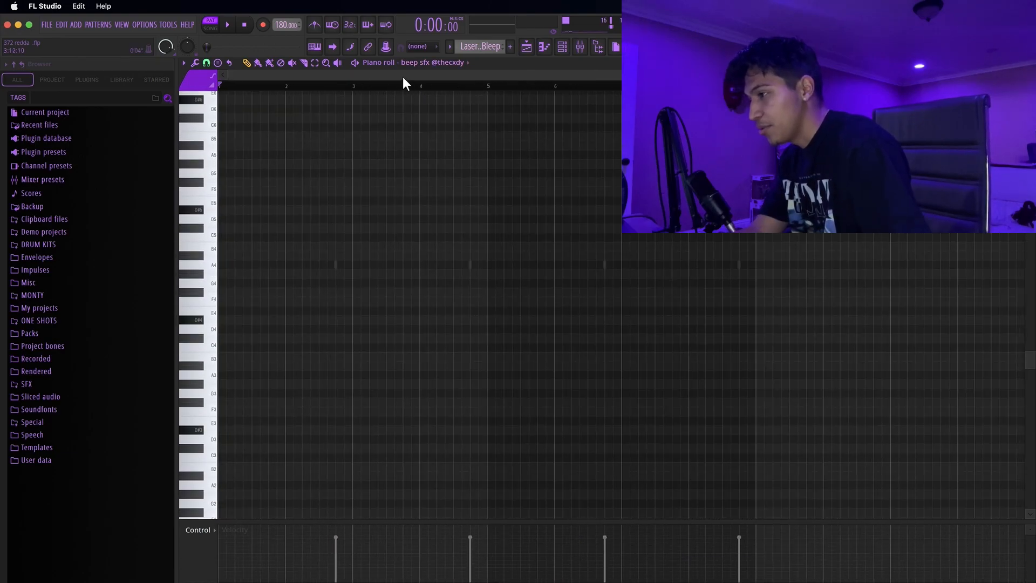
left_click_drag(382, 278, 219, 206)
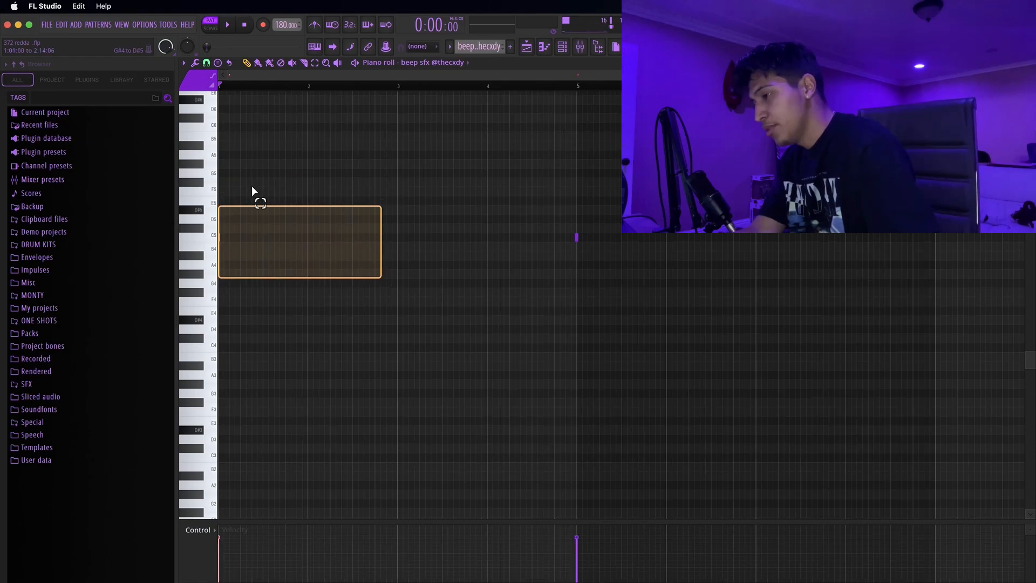
left_click_drag(467, 268, 619, 222)
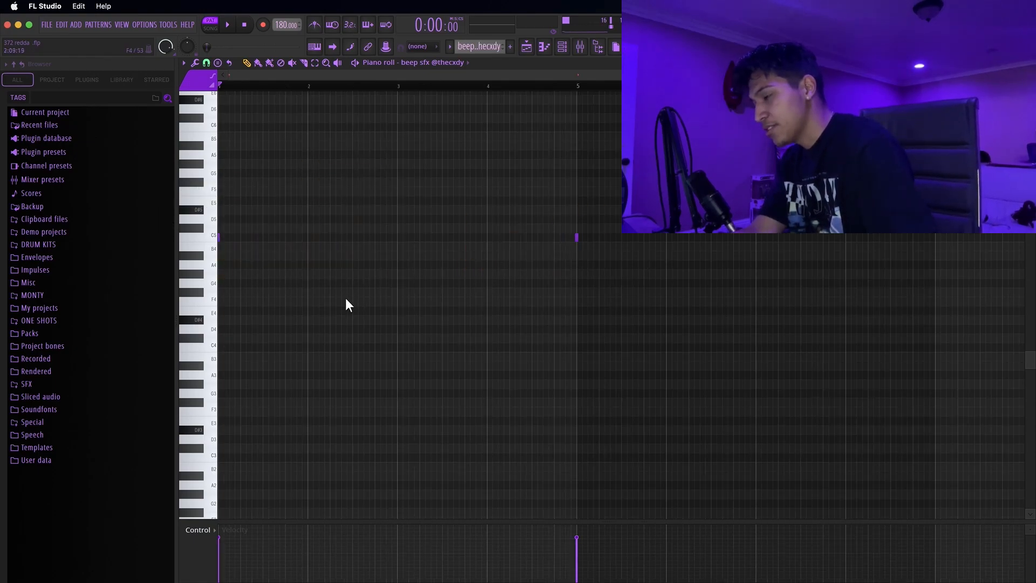
left_click_drag(346, 295, 220, 203)
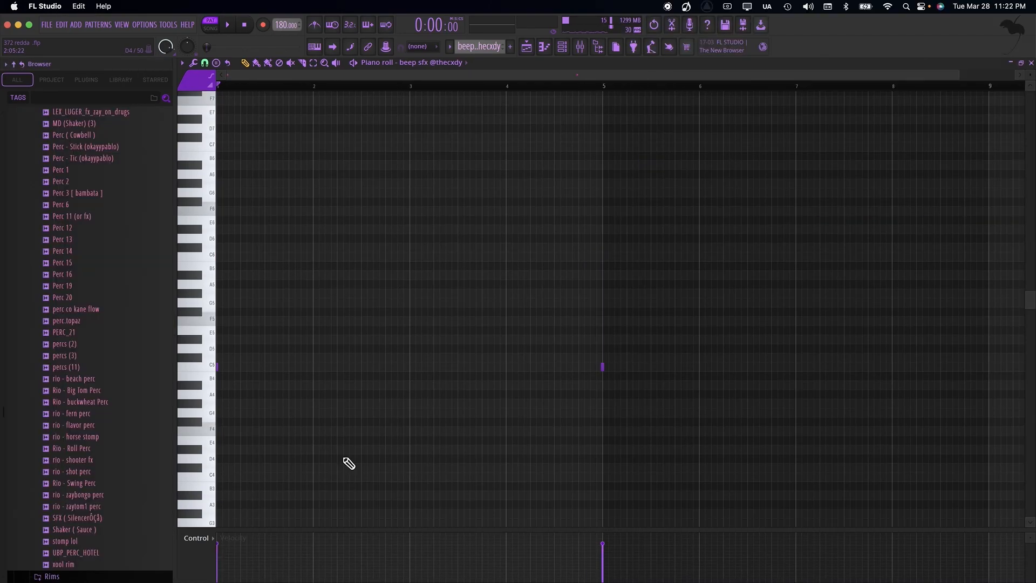
key("space")
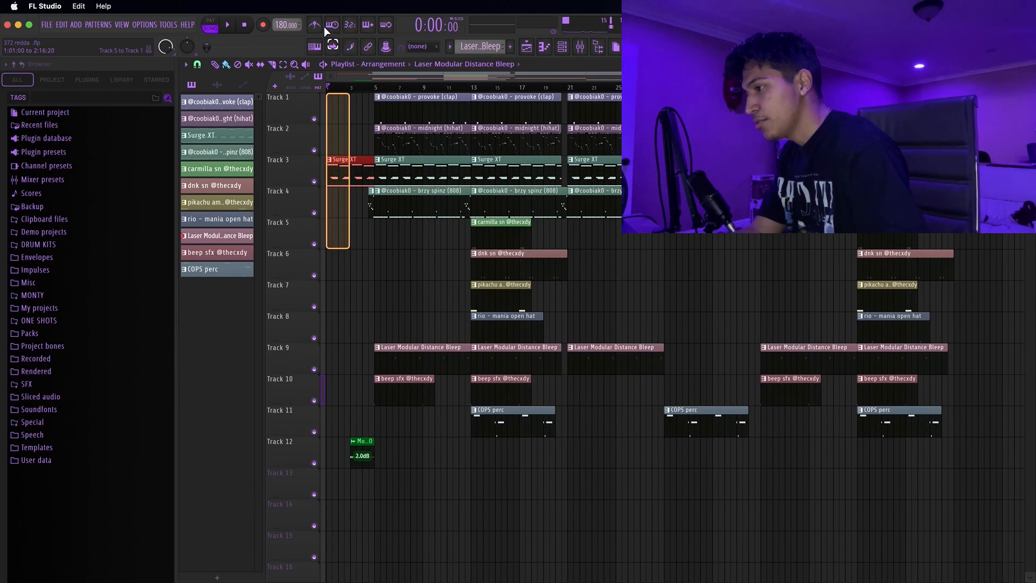
- Examine the playlist arrangement's Surge XT intro and the clips in bars 5 to 20
left_click_drag(324, 27, 325, 30)
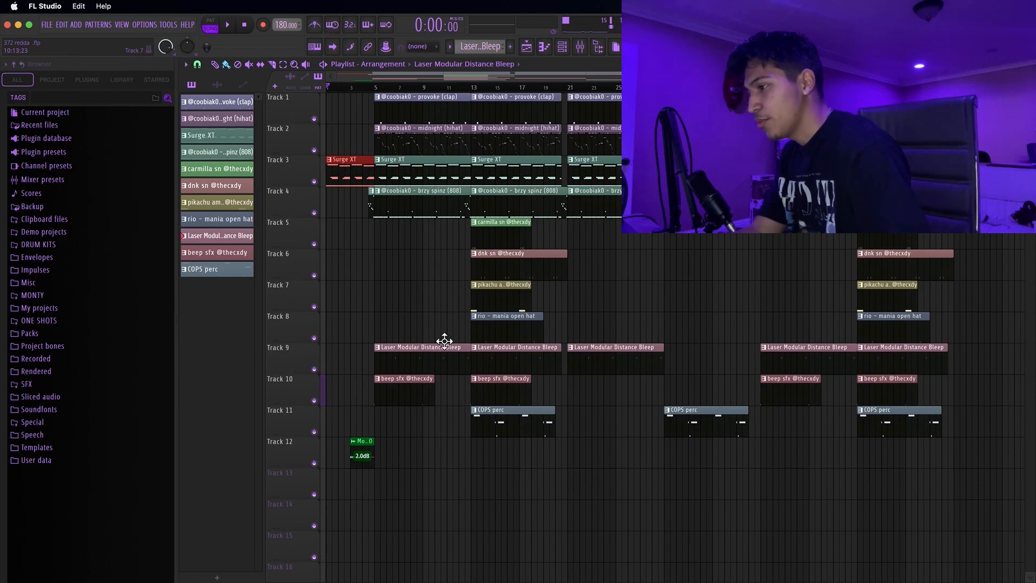
left_click_drag(406, 449, 544, 113)
scroll(531, 97, "up", 1)
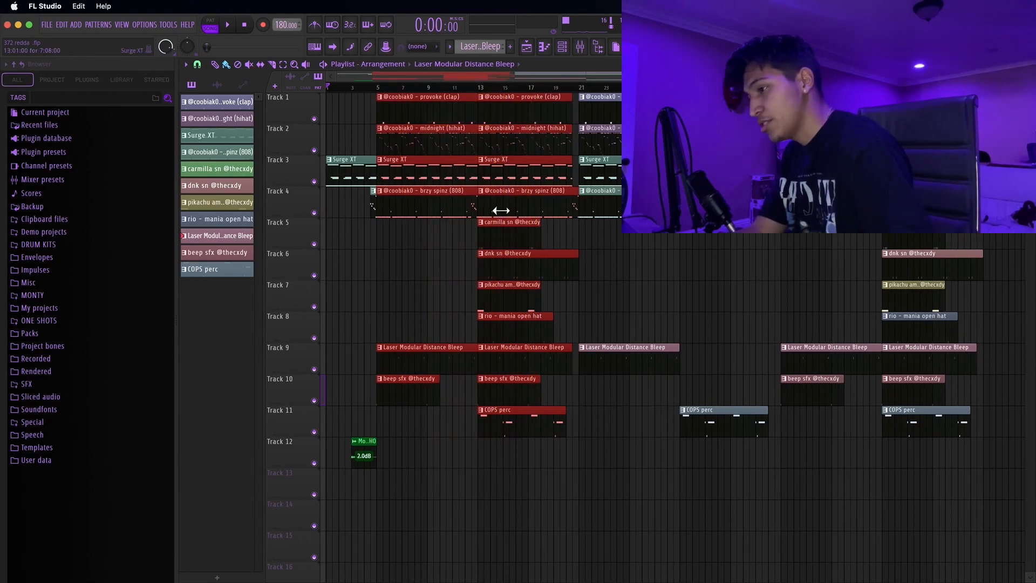
- Examine the playlist clips from bar 21 to the final section starting at bar 45, and stop the arrangement's playback
left_click_drag(619, 468, 829, 94)
scroll(816, 318, "down", 2)
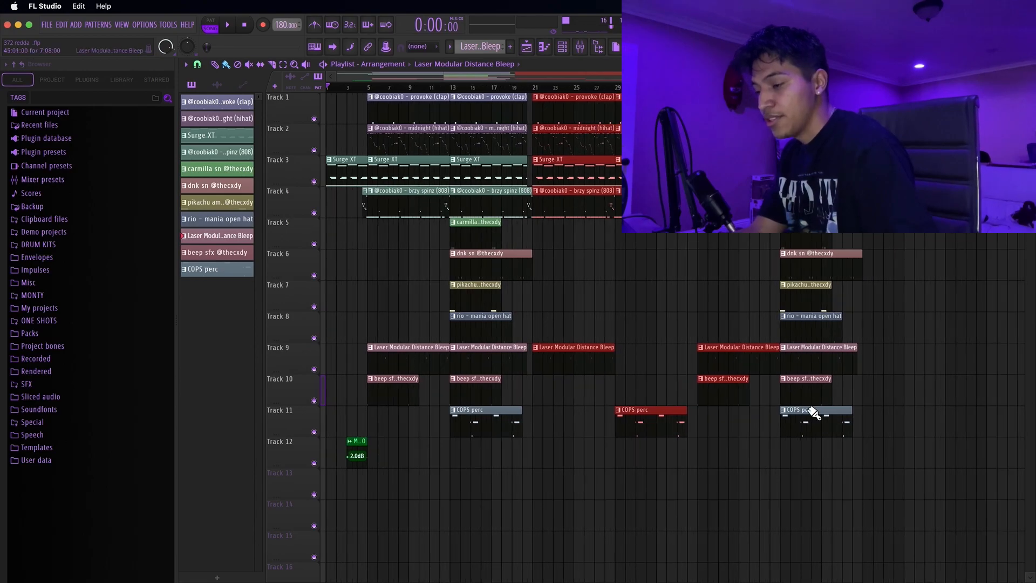
left_click_drag(810, 530, 811, 102)
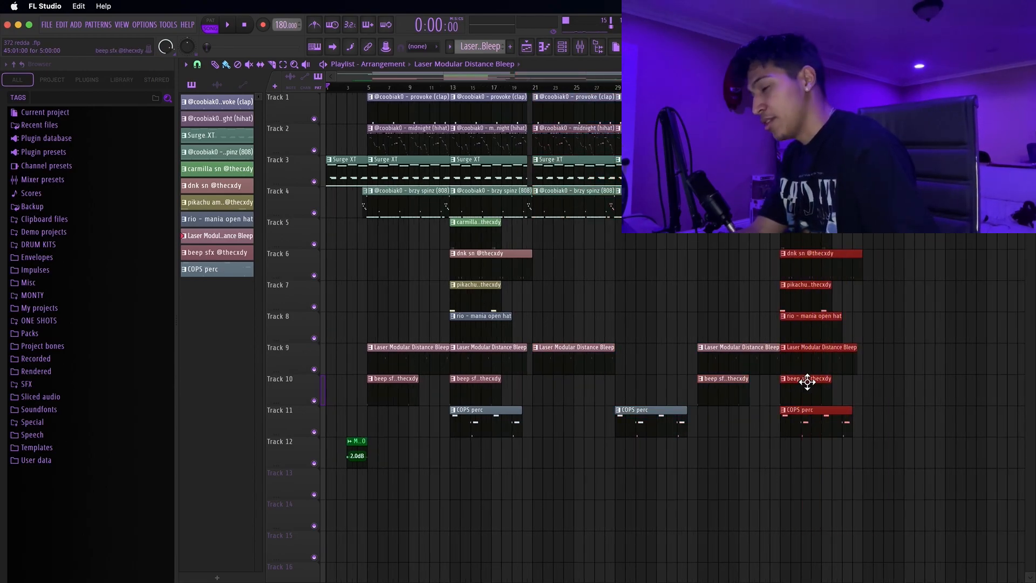
left_click_drag(880, 232, 900, 303)
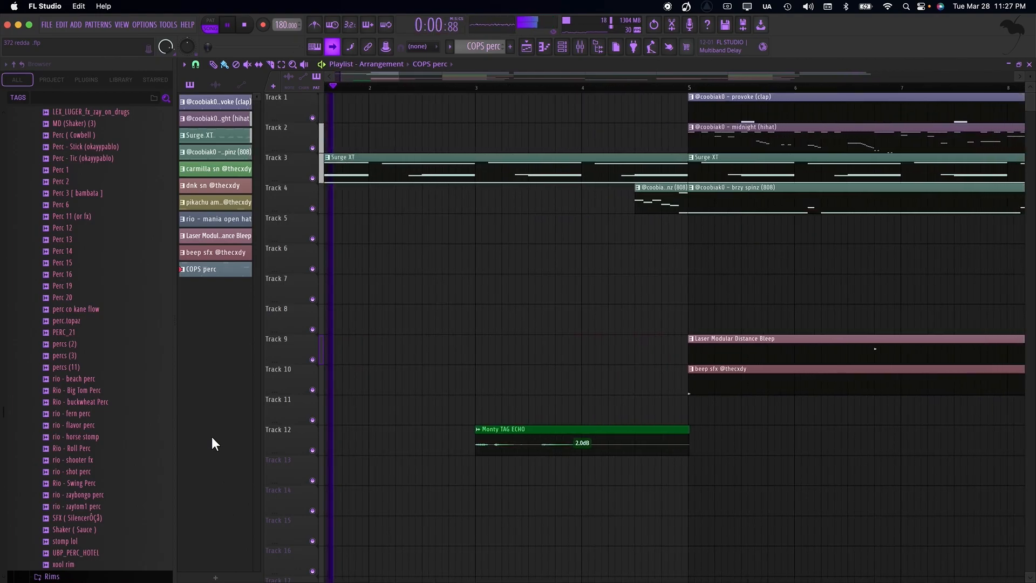
key("space")
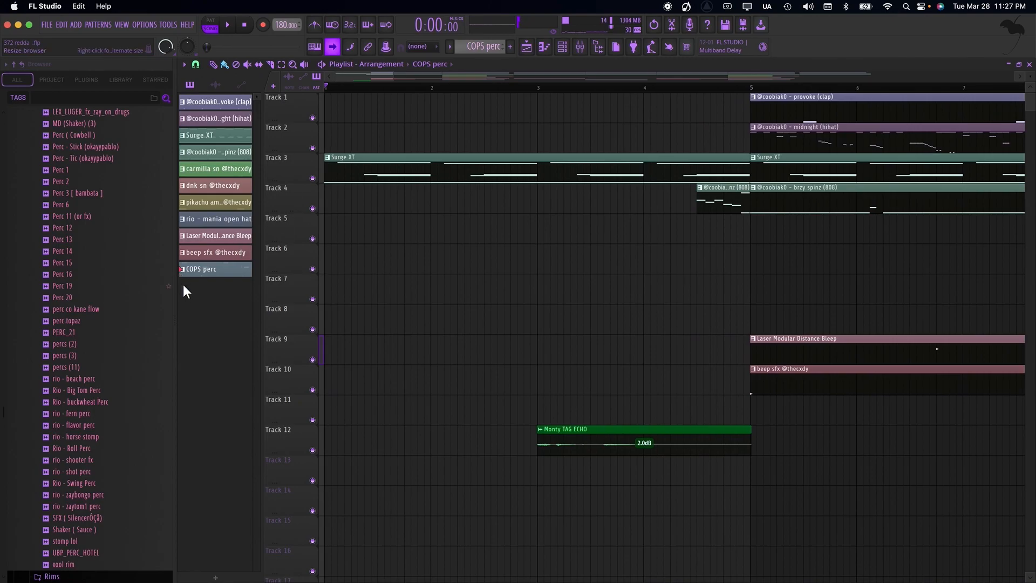